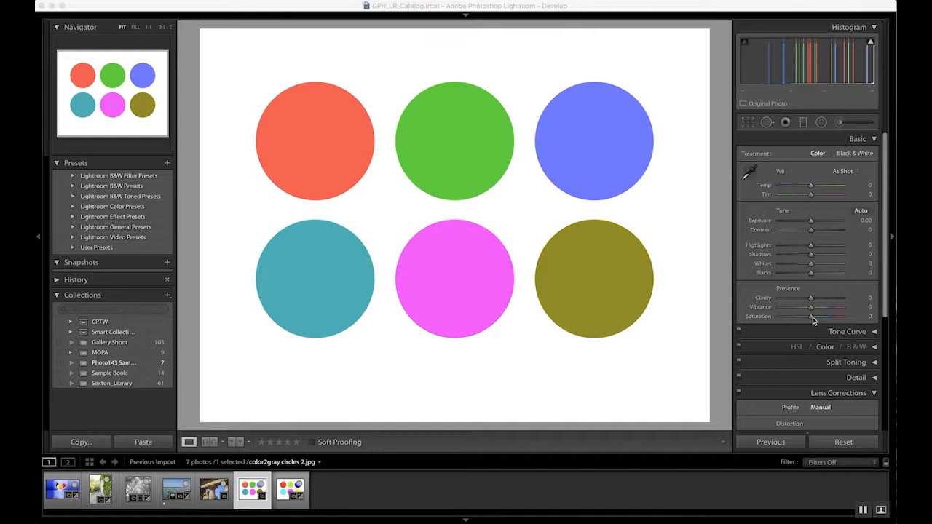
# Set the color circles image's Saturation to -100 to render it in grayscale.
pyautogui.click(812, 318)
pyautogui.moveTo(813, 318); pyautogui.dragTo(743, 321)
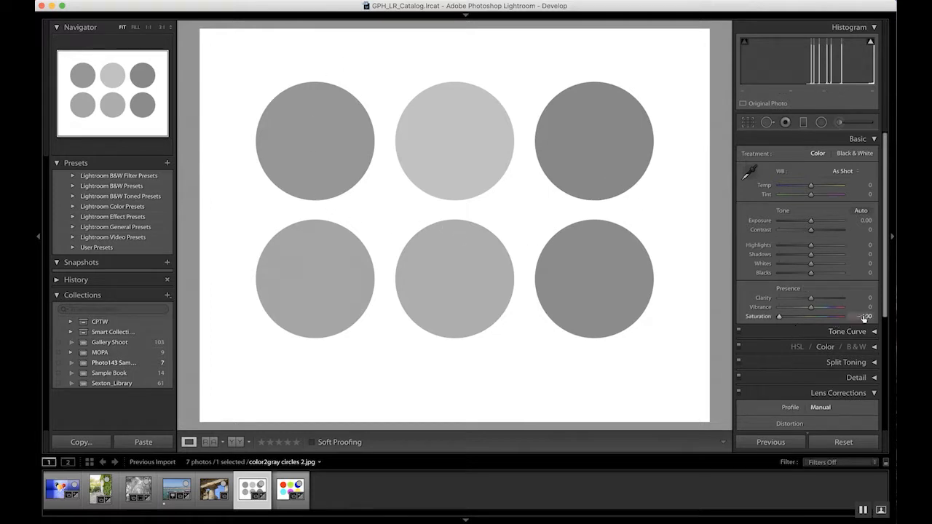
pyautogui.moveTo(780, 319); pyautogui.dragTo(814, 319)
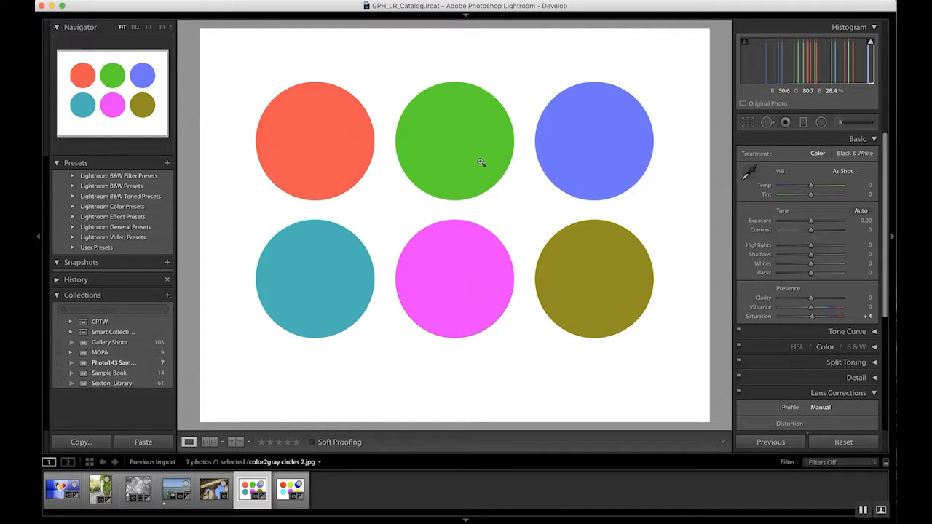
pyautogui.moveTo(809, 324); pyautogui.dragTo(740, 319)
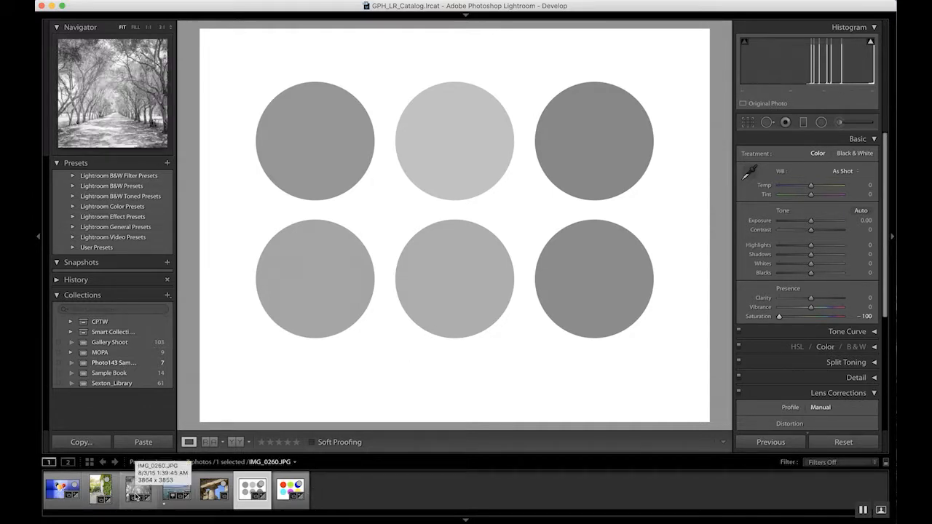
# Open the peppers photo and switch its treatment to Black & White.
pyautogui.click(62, 493)
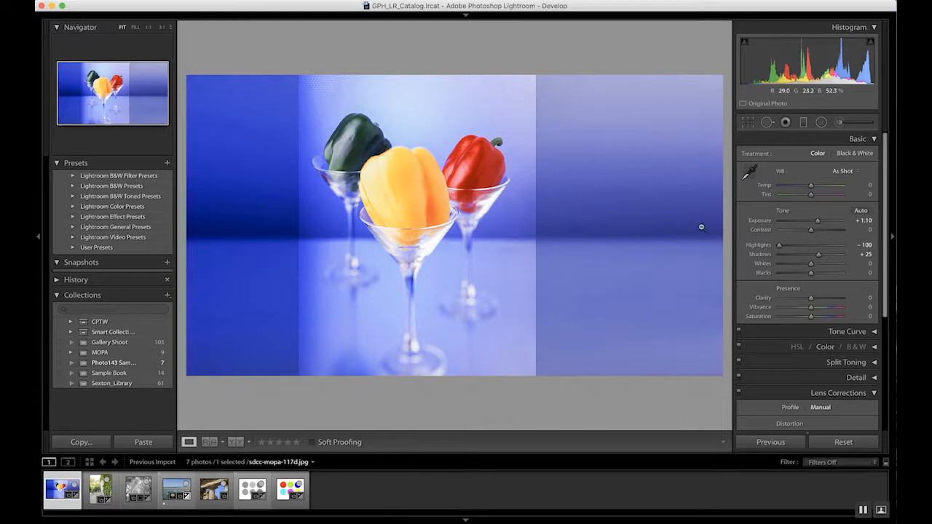
pyautogui.click(861, 157)
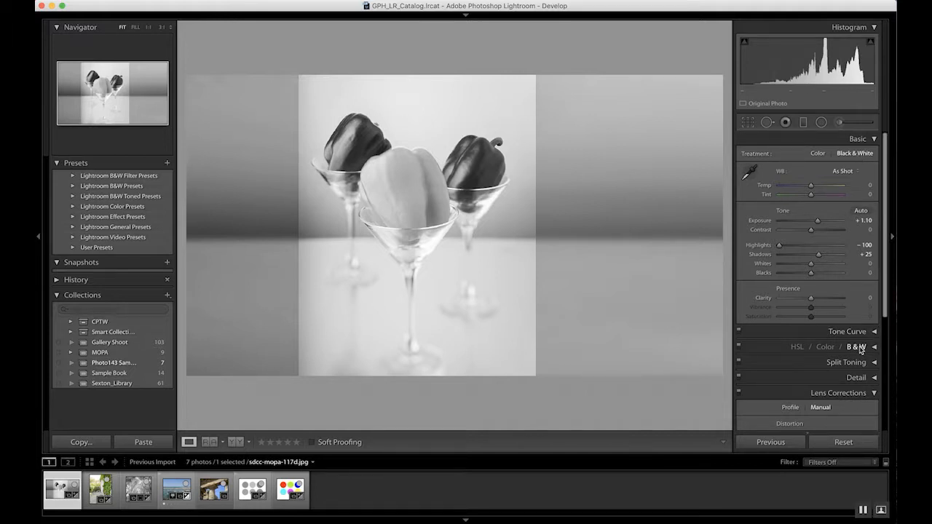
# Expand the B&W mix panel and collapse the Lens Corrections panel.
pyautogui.click(864, 349)
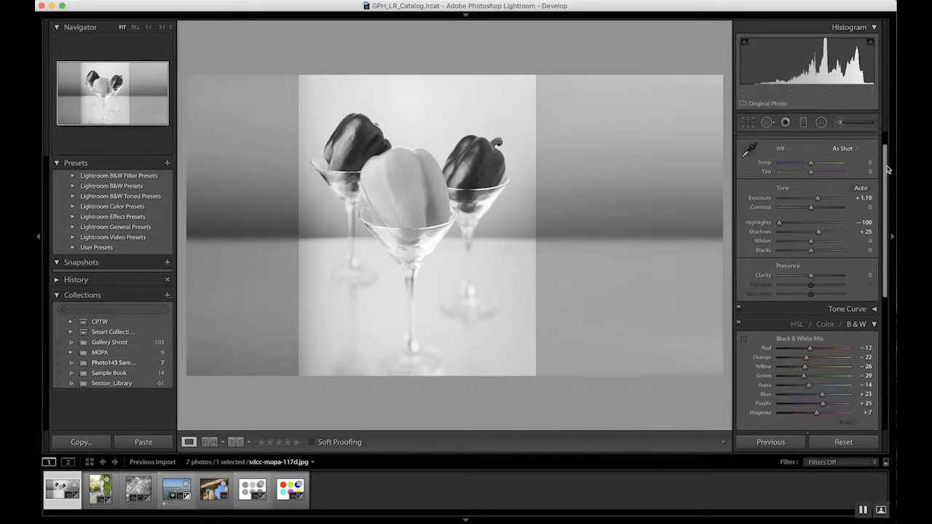
pyautogui.moveTo(888, 170); pyautogui.dragTo(892, 256)
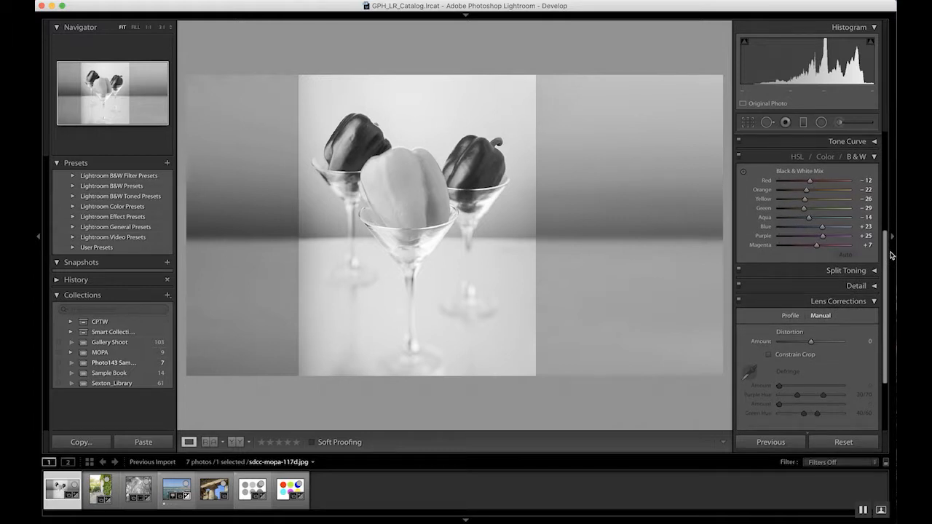
pyautogui.click(874, 300)
pyautogui.moveTo(886, 233); pyautogui.dragTo(886, 150)
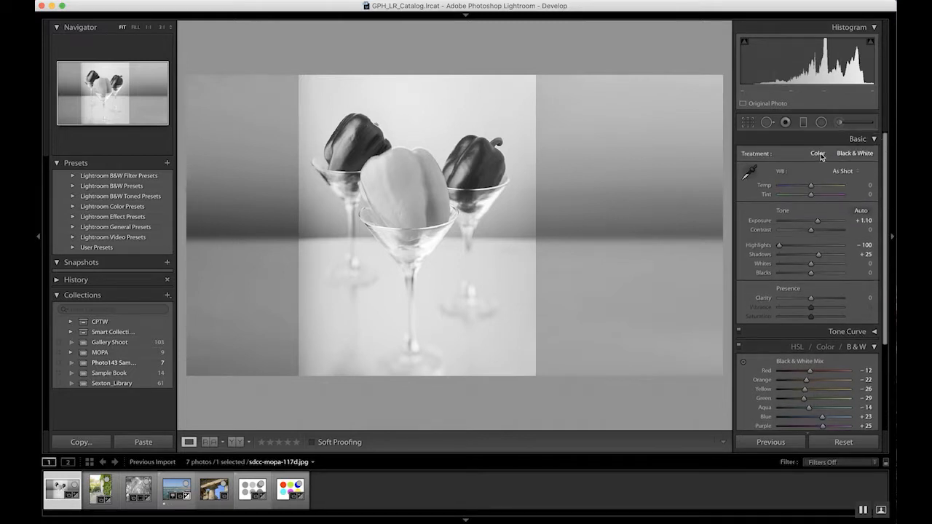
# Toggle the treatment between Color and Black & White to compare the photo.
pyautogui.click(819, 154)
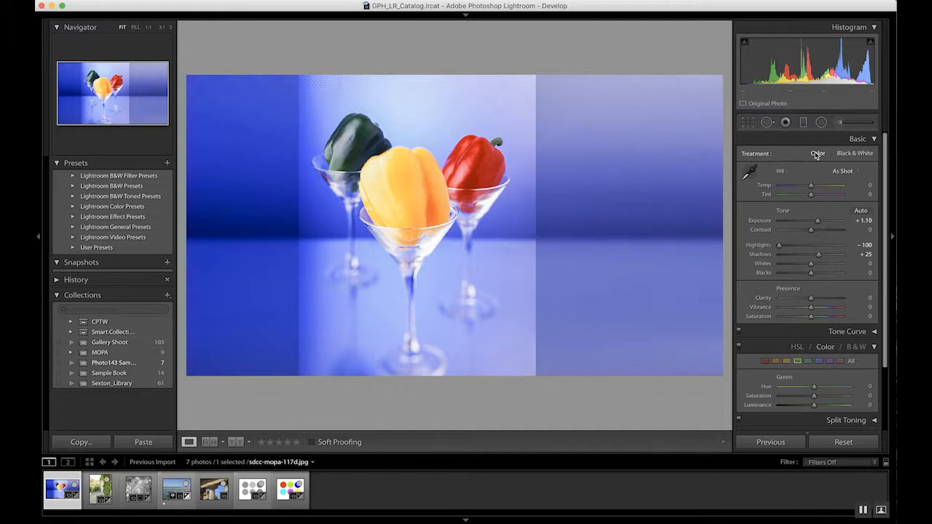
pyautogui.click(855, 153)
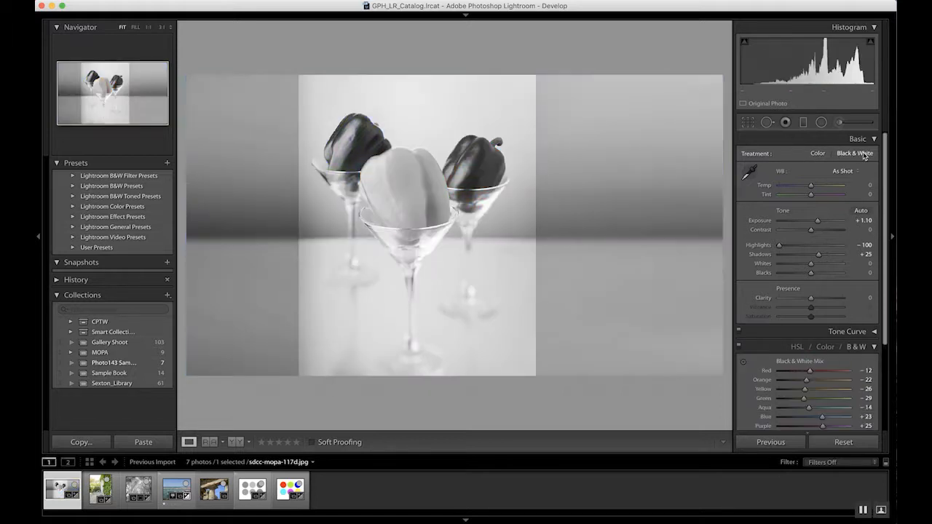
# Nudge the Red mix slider to -19.
pyautogui.click(857, 348)
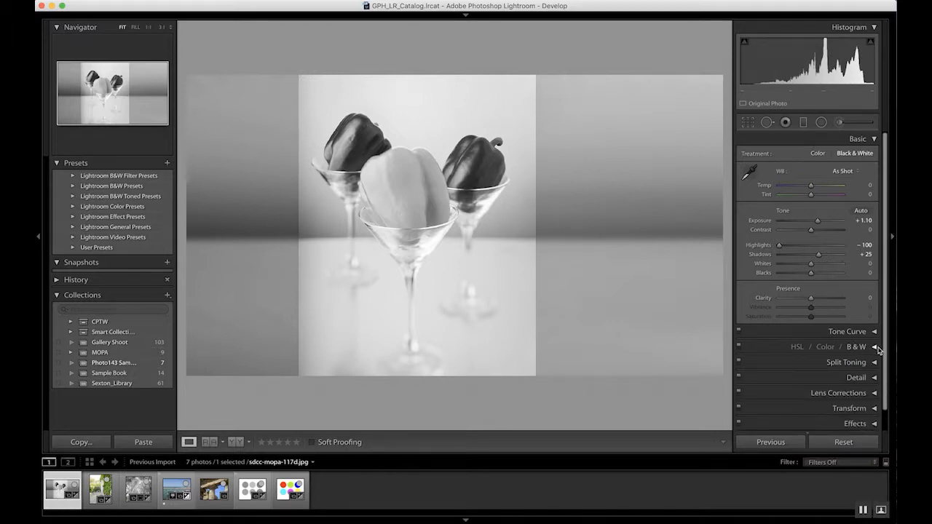
pyautogui.click(858, 349)
pyautogui.scroll(-4, 875, 342)
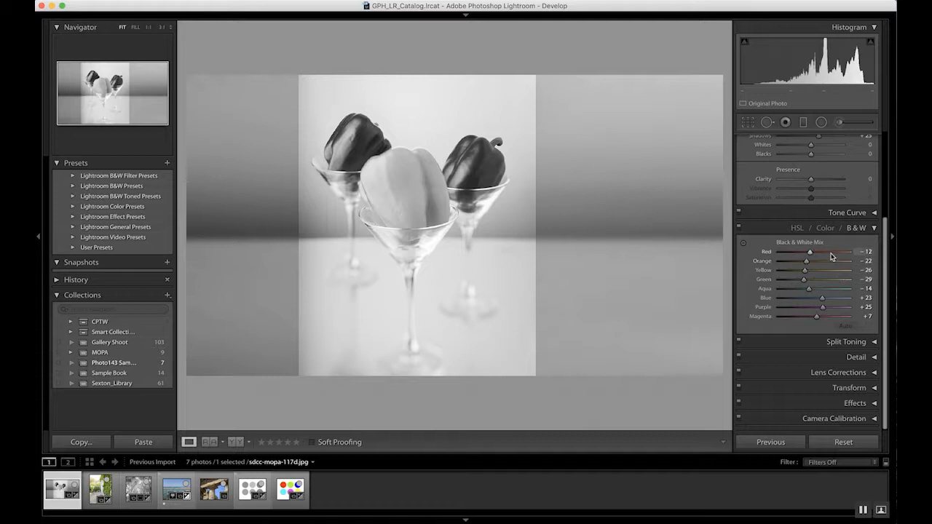
pyautogui.moveTo(813, 255)
pyautogui.mouseDown()
pyautogui.moveTo(843, 255)
pyautogui.moveTo(801, 256)
pyautogui.moveTo(817, 256)
pyautogui.mouseUp()
pyautogui.moveTo(824, 256); pyautogui.dragTo(810, 257)
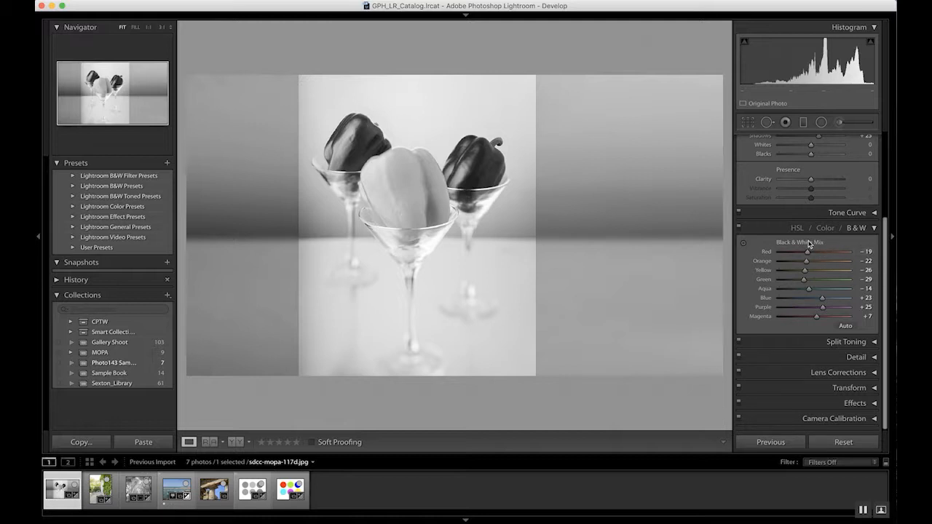
# Reset the Black & White Mix sliders to zero and reapply the Auto mix, twice.
pyautogui.doubleClick(808, 243)
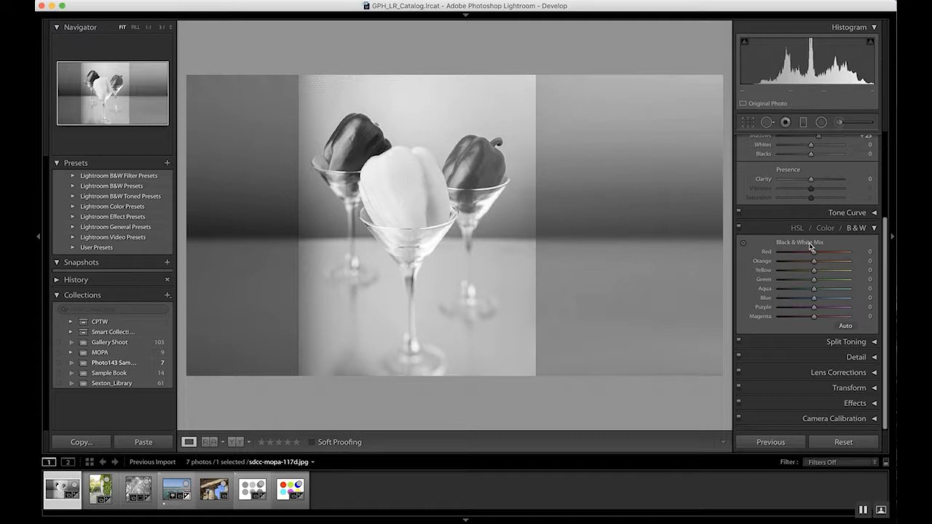
pyautogui.click(846, 327)
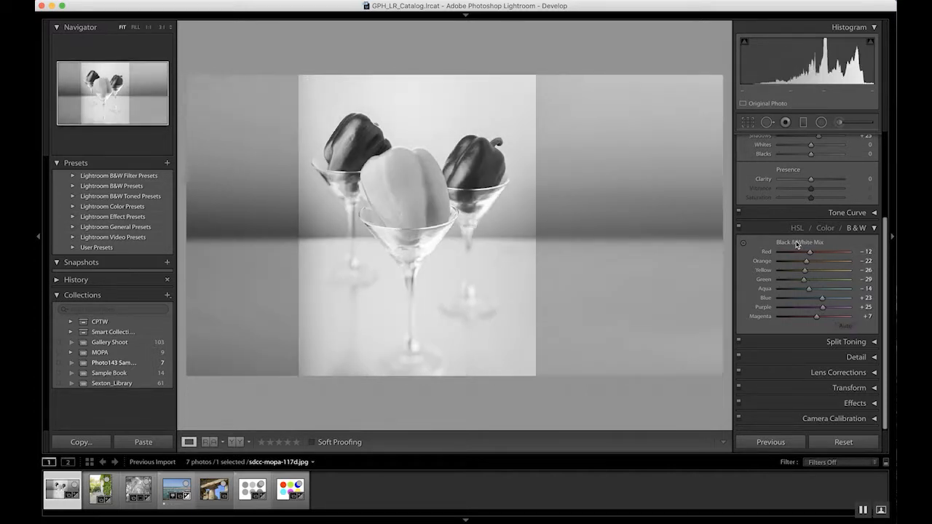
pyautogui.press('shift')
pyautogui.doubleClick(816, 242)
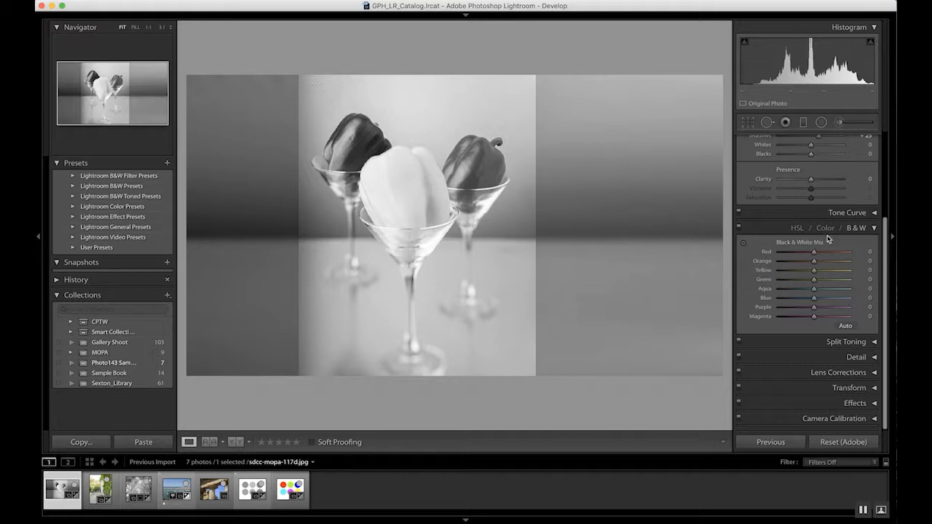
pyautogui.click(845, 326)
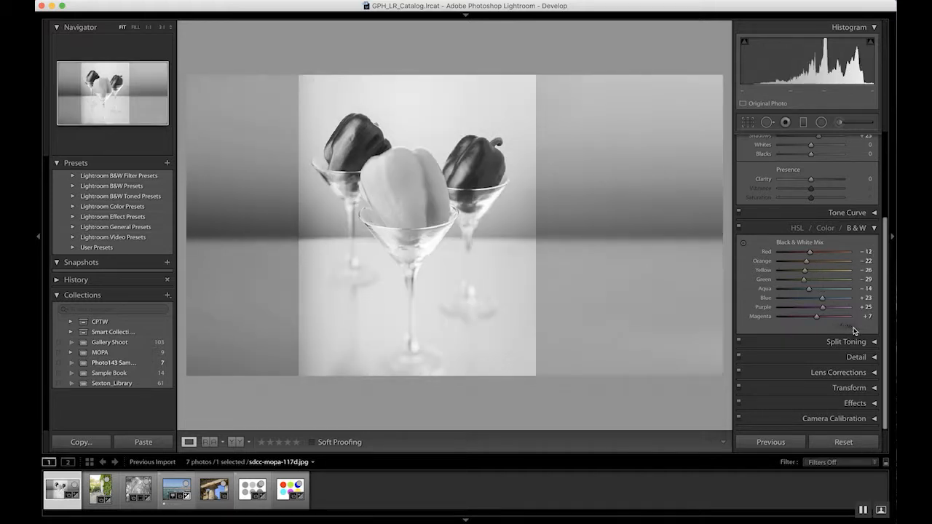
# Set the Red mix to +8, Blue to -27 and Yellow to -20.
pyautogui.moveTo(811, 254); pyautogui.dragTo(819, 253)
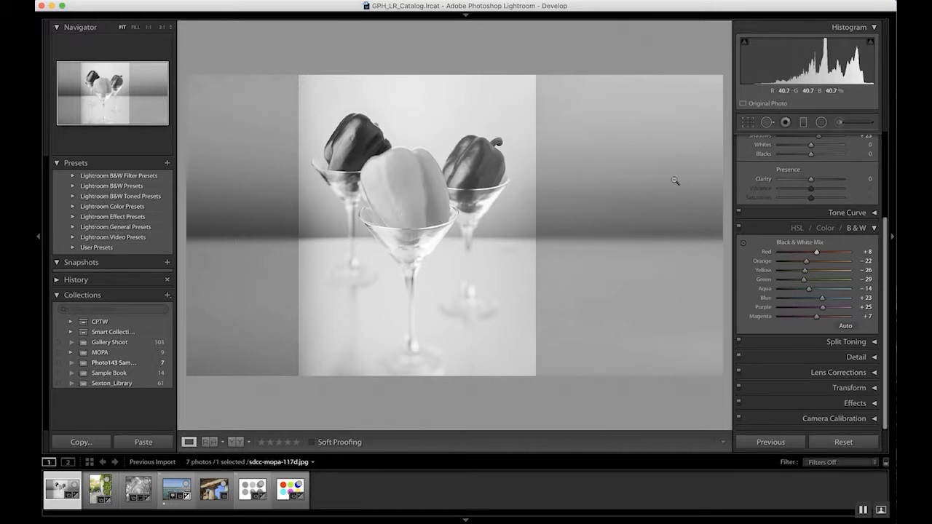
pyautogui.moveTo(822, 298); pyautogui.dragTo(798, 299)
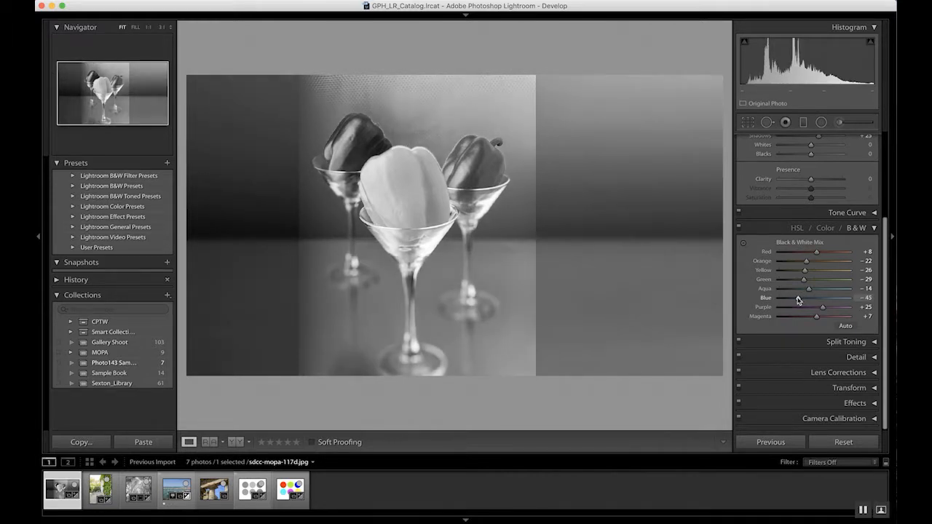
pyautogui.moveTo(799, 299); pyautogui.dragTo(805, 299)
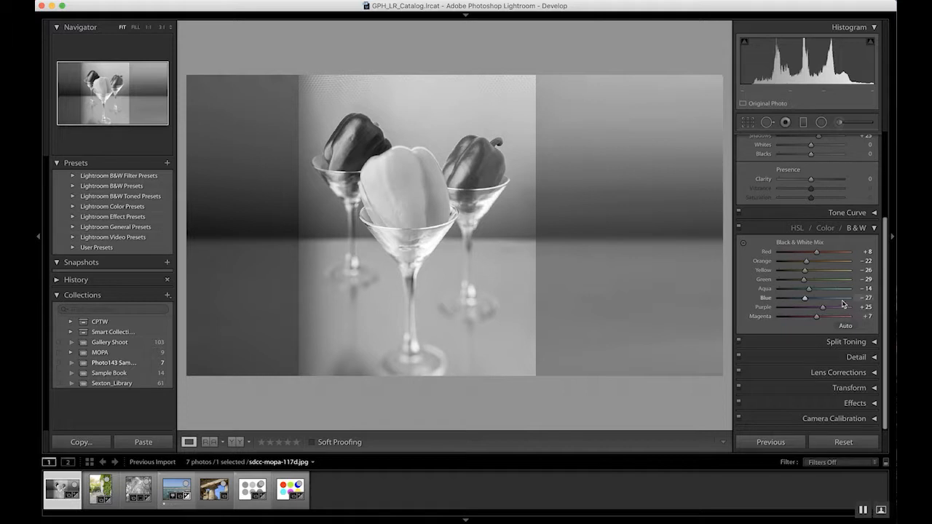
pyautogui.moveTo(805, 270)
pyautogui.mouseDown()
pyautogui.moveTo(813, 270)
pyautogui.moveTo(793, 274)
pyautogui.mouseUp()
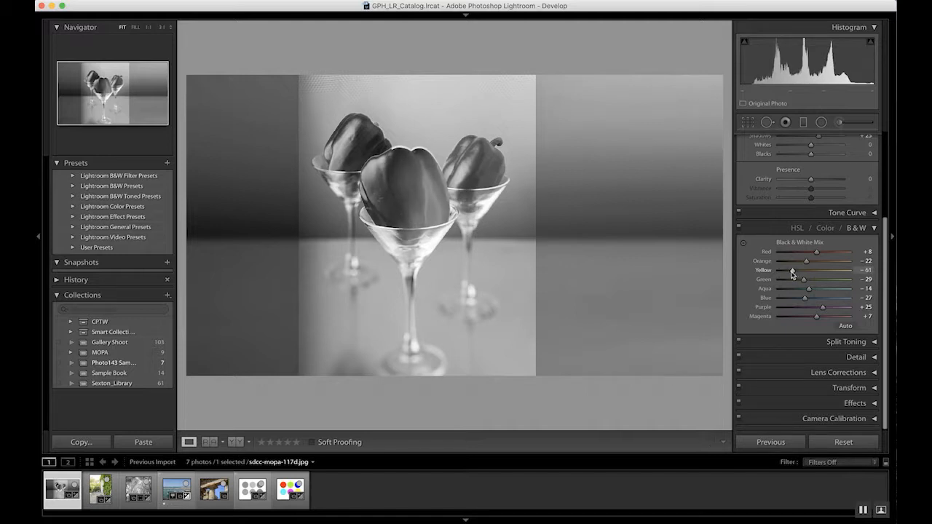
pyautogui.moveTo(794, 274); pyautogui.dragTo(805, 271)
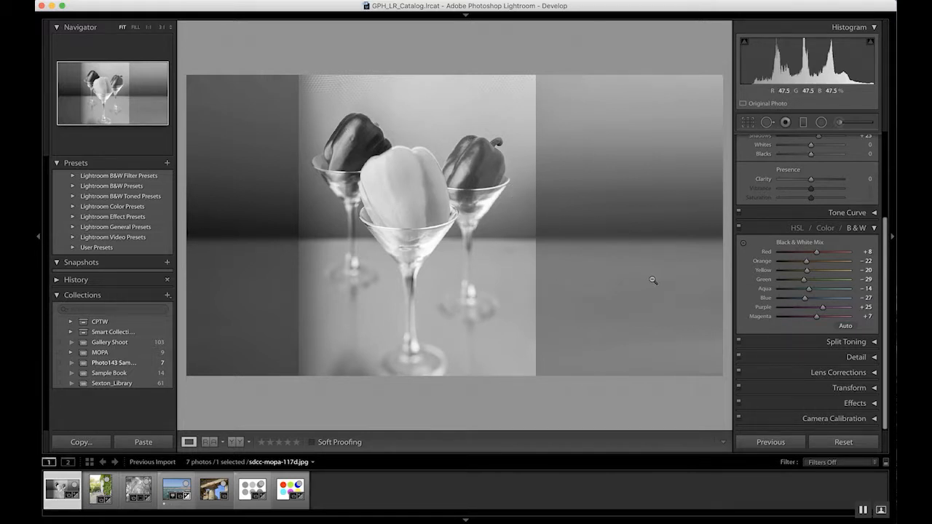
# Set the Red mix to +18, Green to +8, Aqua to +100, Blue to -4, Purple to +60 and Magenta to 0.
pyautogui.moveTo(820, 254); pyautogui.dragTo(859, 292)
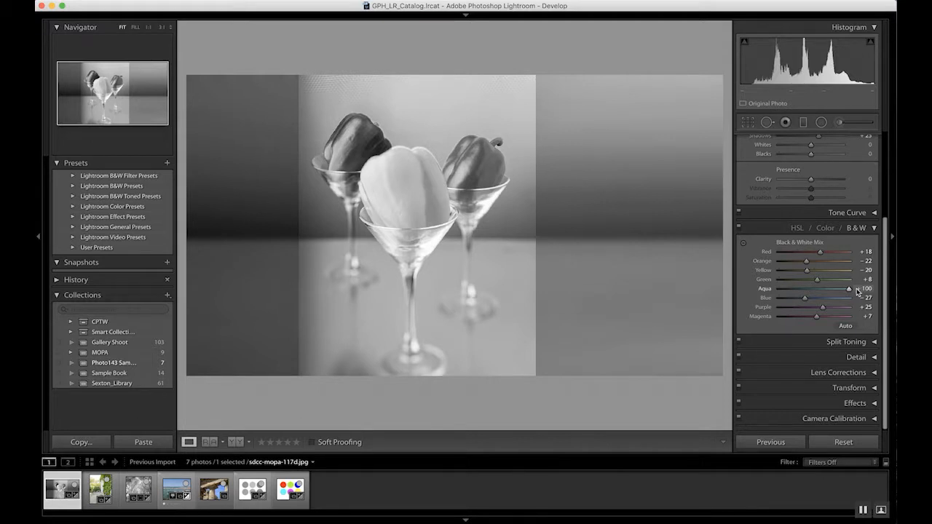
pyautogui.moveTo(804, 300); pyautogui.dragTo(816, 319)
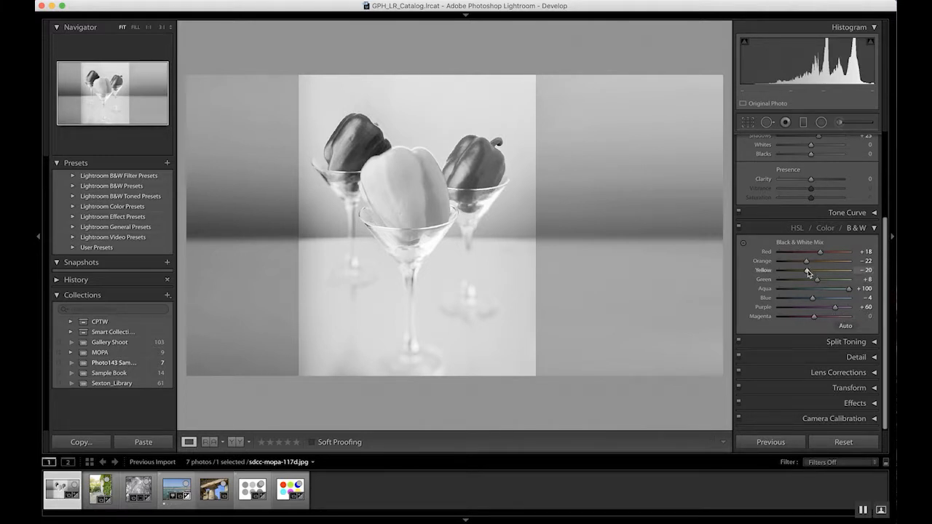
# Set the Yellow mix to -10, Blue to -17 and Purple to +37.
pyautogui.moveTo(807, 275); pyautogui.dragTo(810, 274)
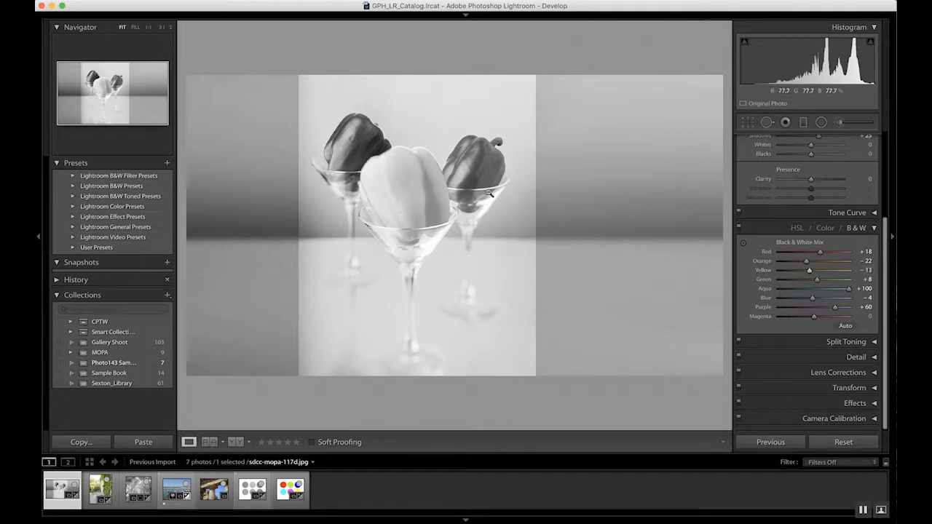
pyautogui.moveTo(811, 274); pyautogui.dragTo(847, 272)
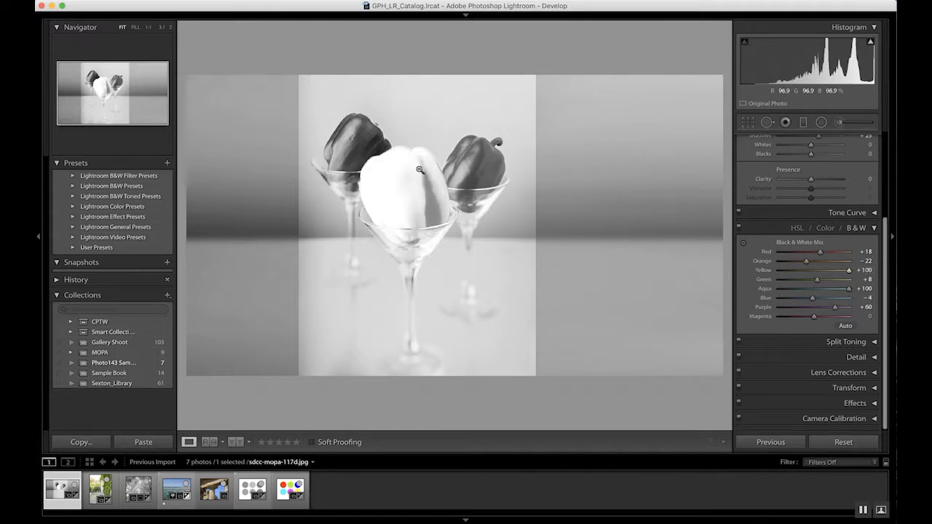
pyautogui.moveTo(850, 272); pyautogui.dragTo(814, 278)
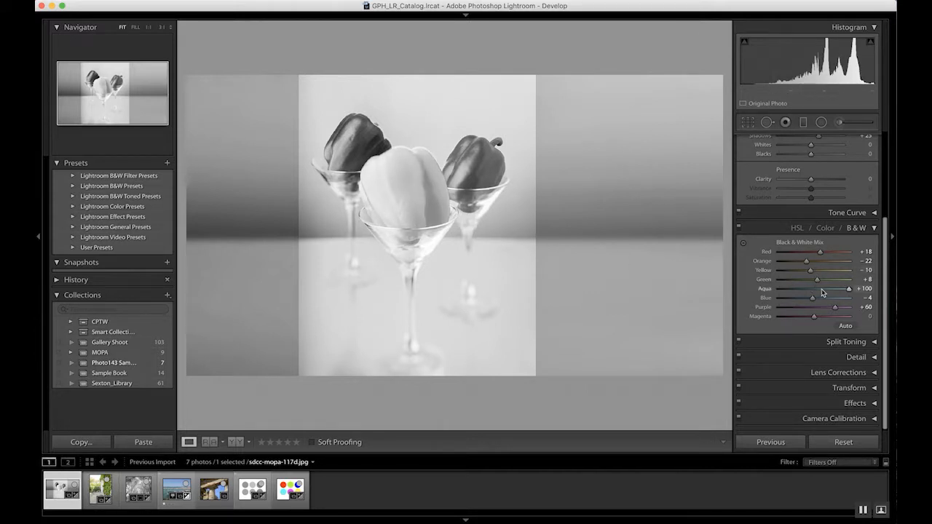
pyautogui.moveTo(814, 301)
pyautogui.mouseDown()
pyautogui.moveTo(805, 302)
pyautogui.moveTo(827, 309)
pyautogui.mouseUp()
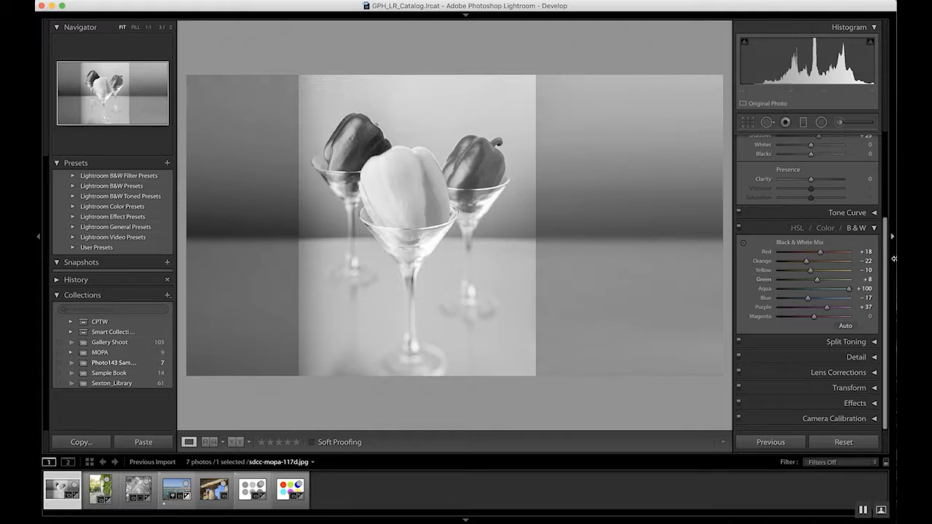
# Collapse the B&W panel and set Shadows to +44, Whites to +40 and Blacks to -24.
pyautogui.click(875, 228)
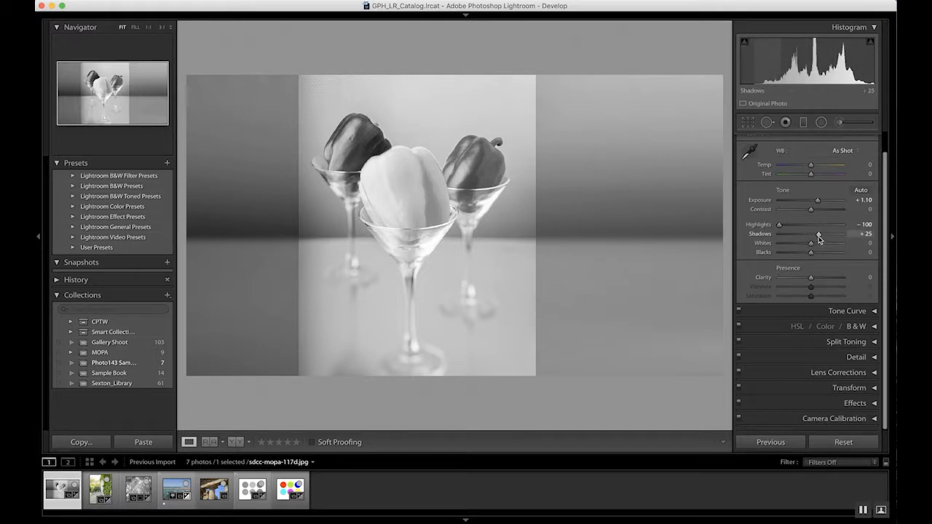
pyautogui.moveTo(817, 237); pyautogui.dragTo(802, 254)
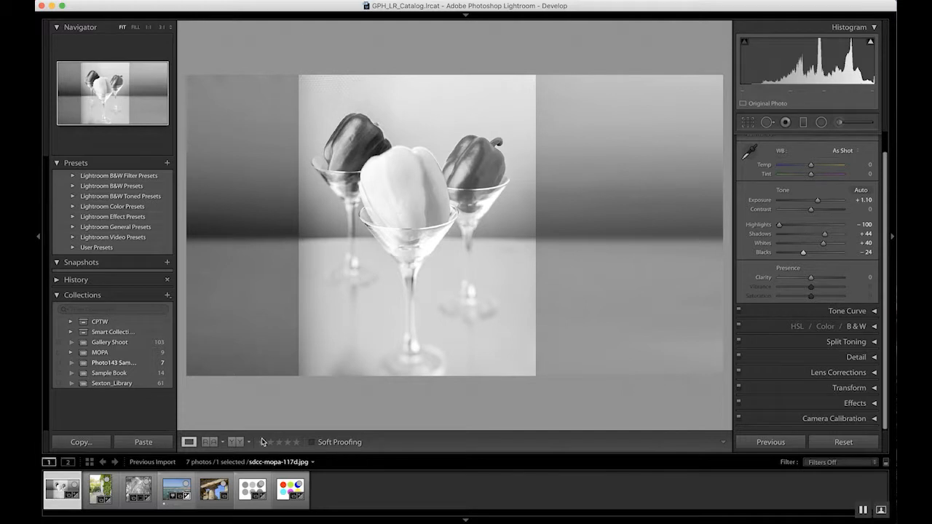
# Show a Before/After split view and zoom in on the peppers to compare them.
pyautogui.hotkey('shift', 'y')
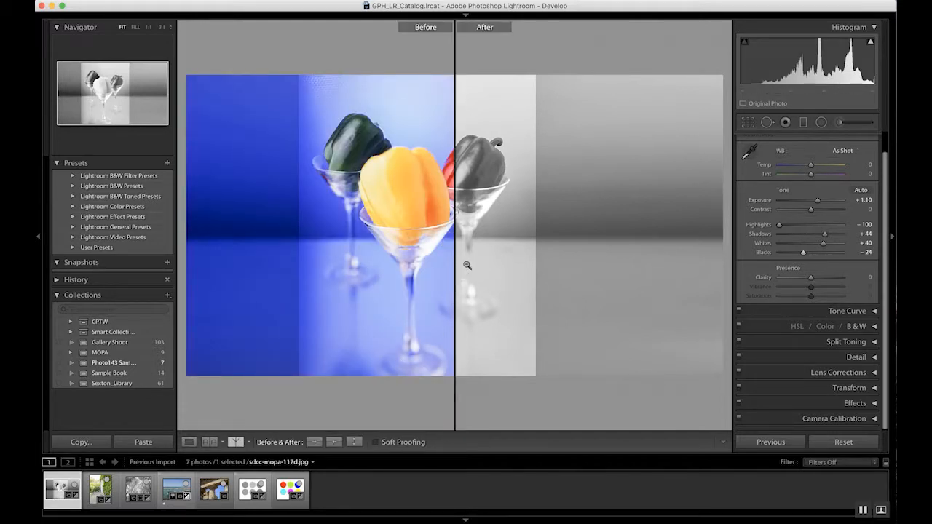
pyautogui.click(478, 227)
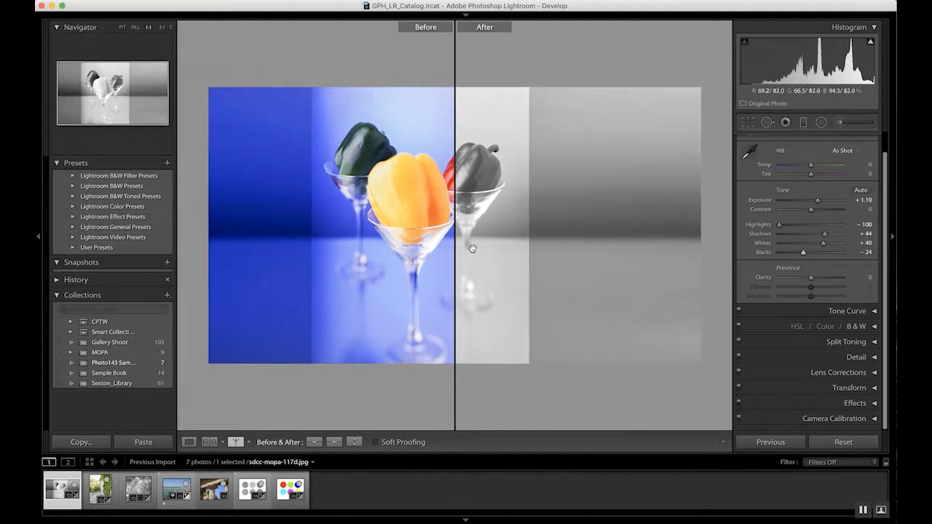
pyautogui.click(486, 250)
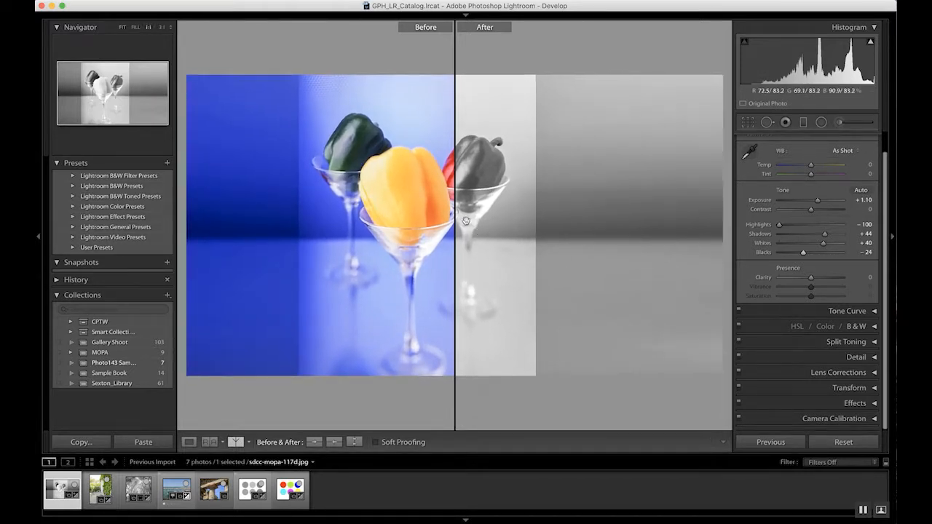
pyautogui.click(474, 225)
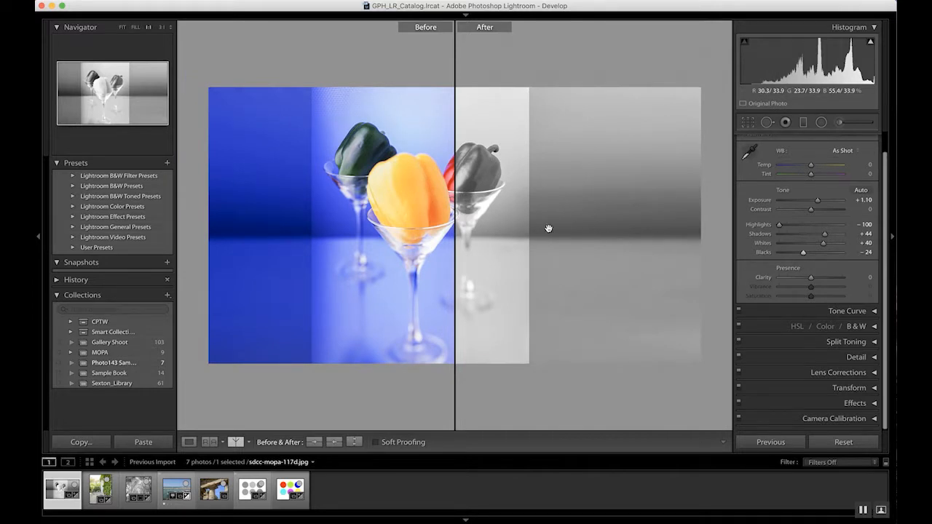
pyautogui.press('super+equal')
pyautogui.moveTo(568, 214); pyautogui.dragTo(341, 206)
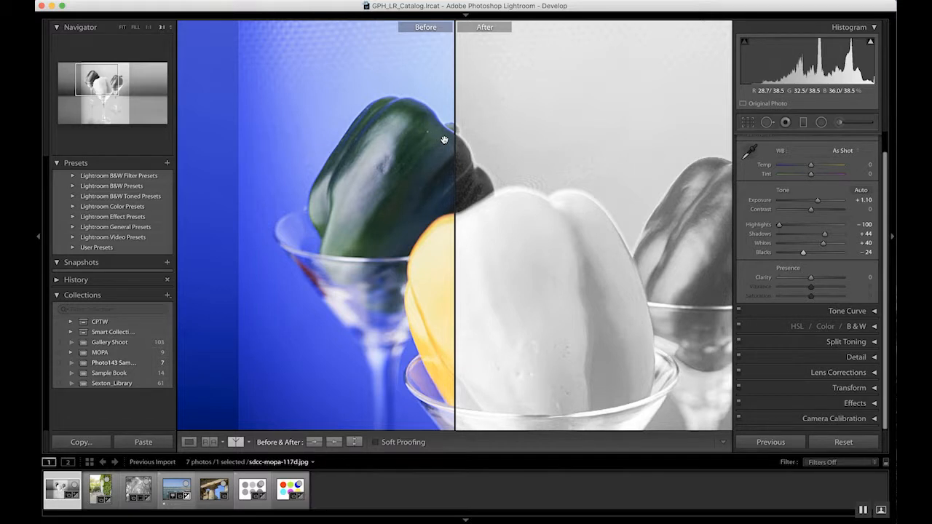
# Pan across the zoomed Before/After comparison of the peppers, then return to a fitted single view.
pyautogui.moveTo(437, 156); pyautogui.dragTo(258, 164)
pyautogui.moveTo(602, 198); pyautogui.dragTo(435, 180)
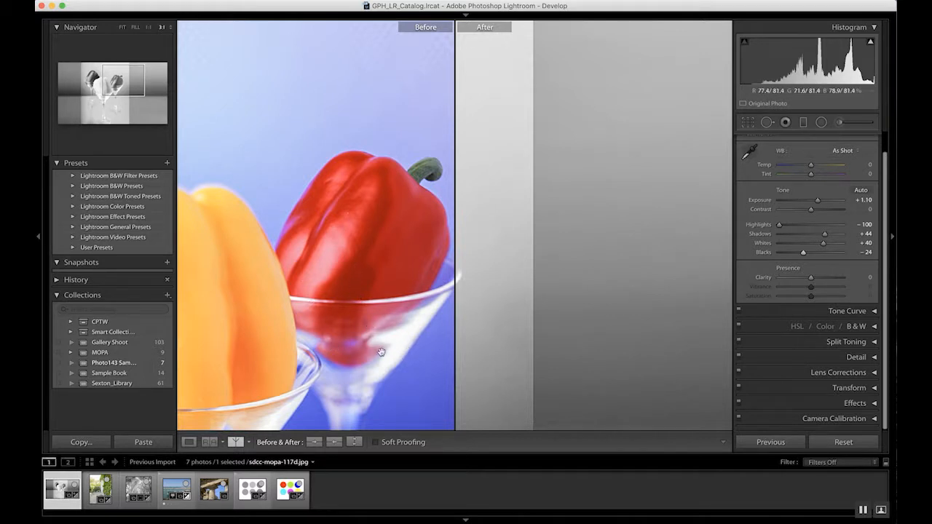
pyautogui.click(356, 245)
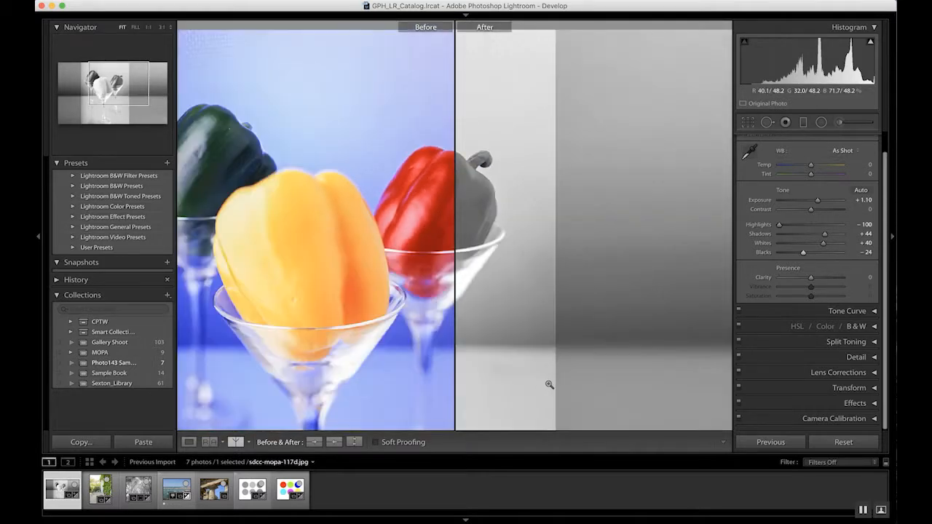
pyautogui.press('y')
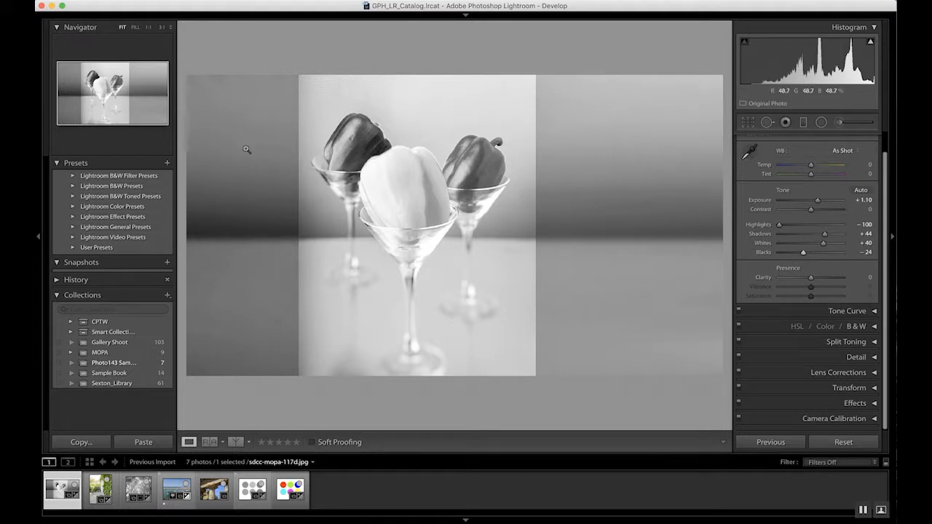
# Open the Export dialog and pick the For Email (Hard Drive) export preset.
pyautogui.click(120, 0)
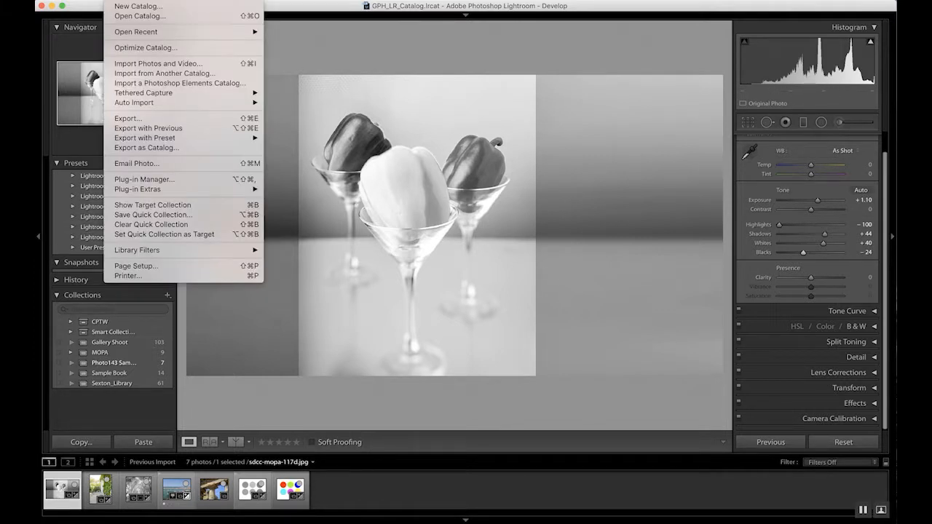
pyautogui.click(148, 119)
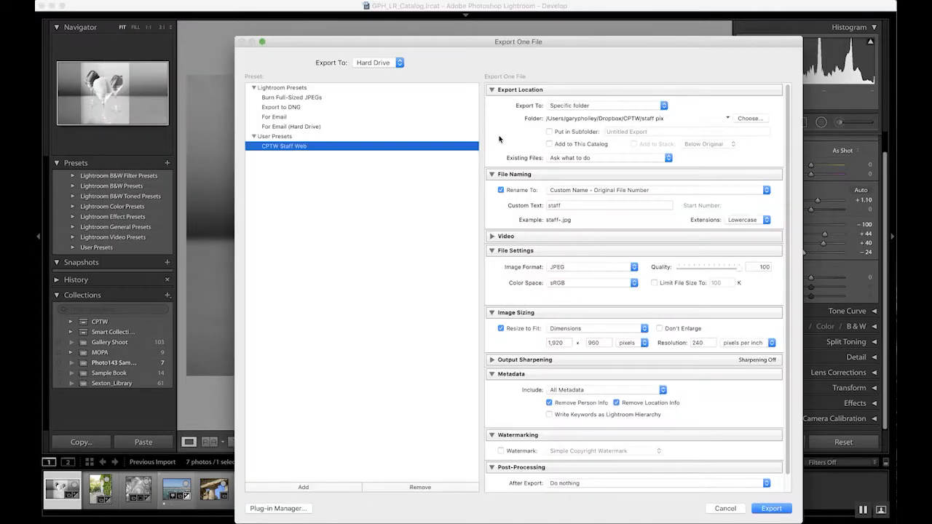
pyautogui.moveTo(313, 44); pyautogui.dragTo(286, 43)
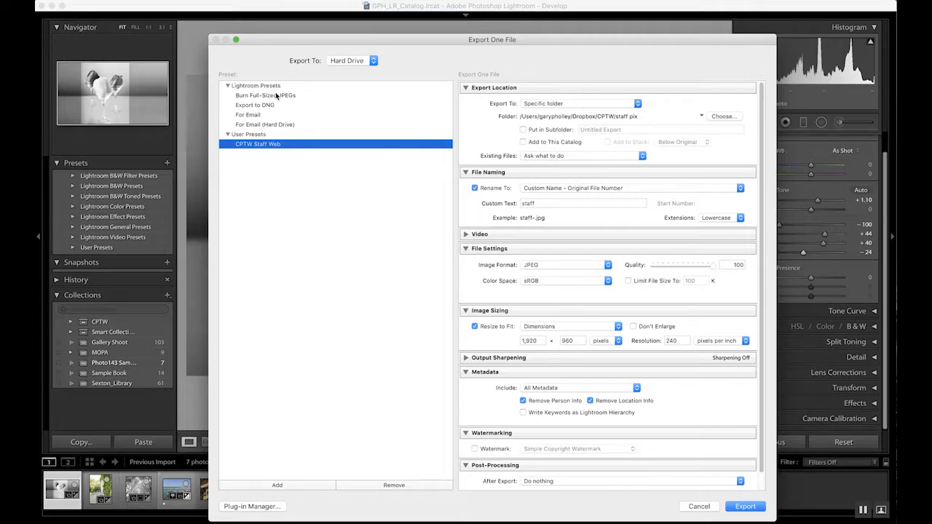
pyautogui.click(277, 96)
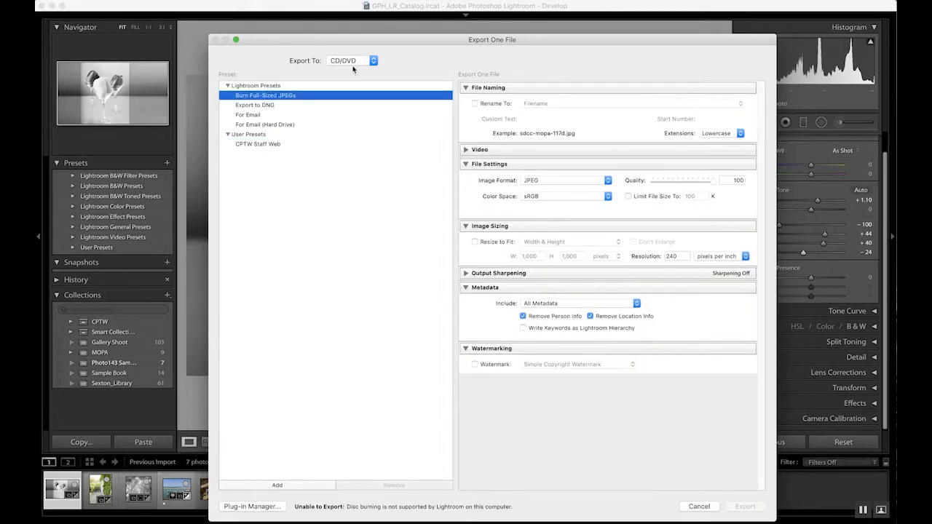
pyautogui.moveTo(470, 40); pyautogui.dragTo(414, 23)
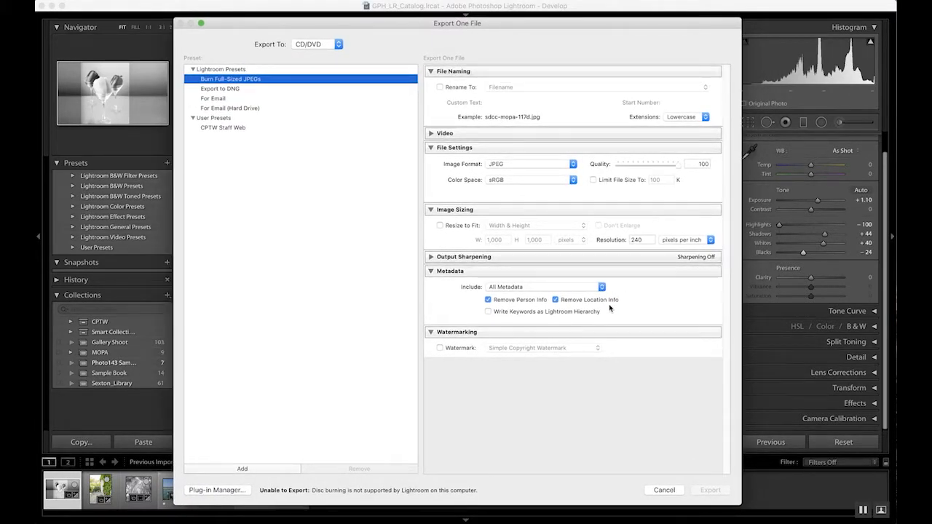
pyautogui.click(242, 109)
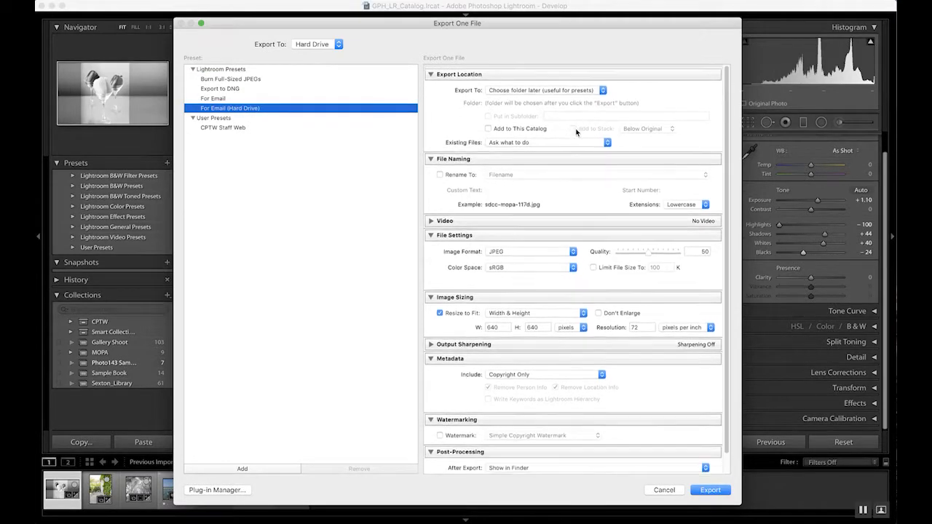
# Keep the folder choice for later and rename files as Custom Name - Original File Number with custom text photo143.
pyautogui.click(548, 89)
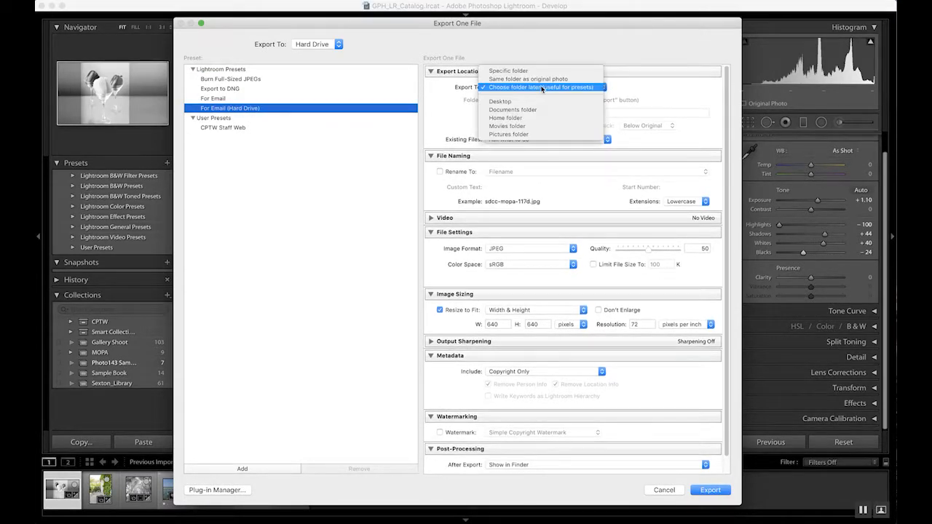
pyautogui.click(595, 88)
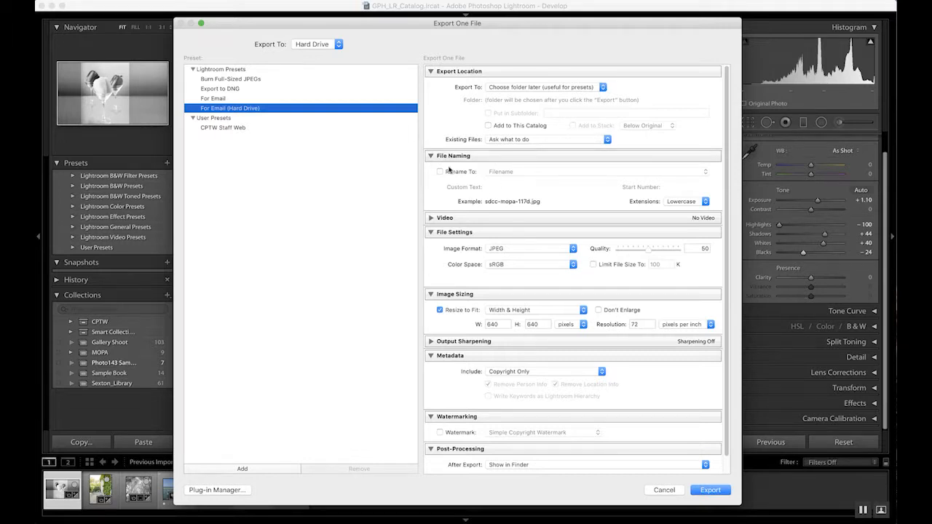
pyautogui.click(471, 174)
pyautogui.click(537, 176)
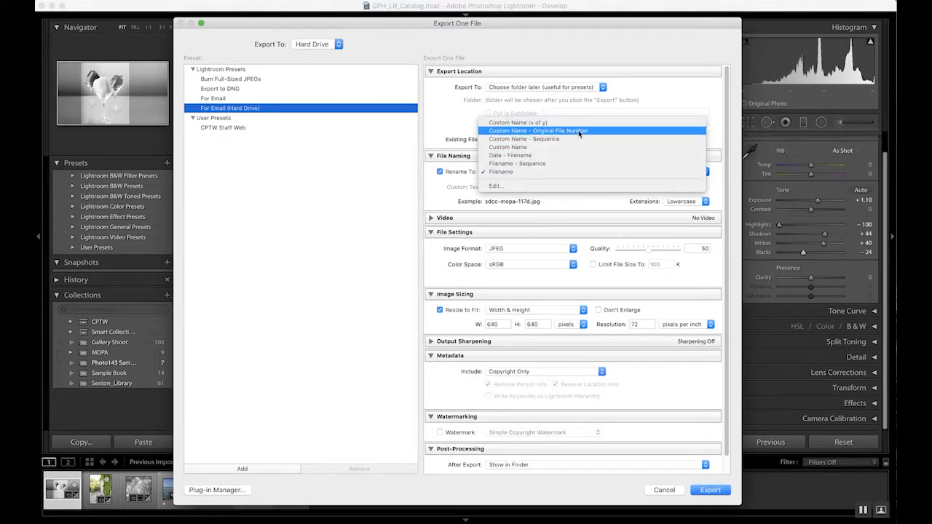
pyautogui.click(579, 131)
pyautogui.click(517, 187)
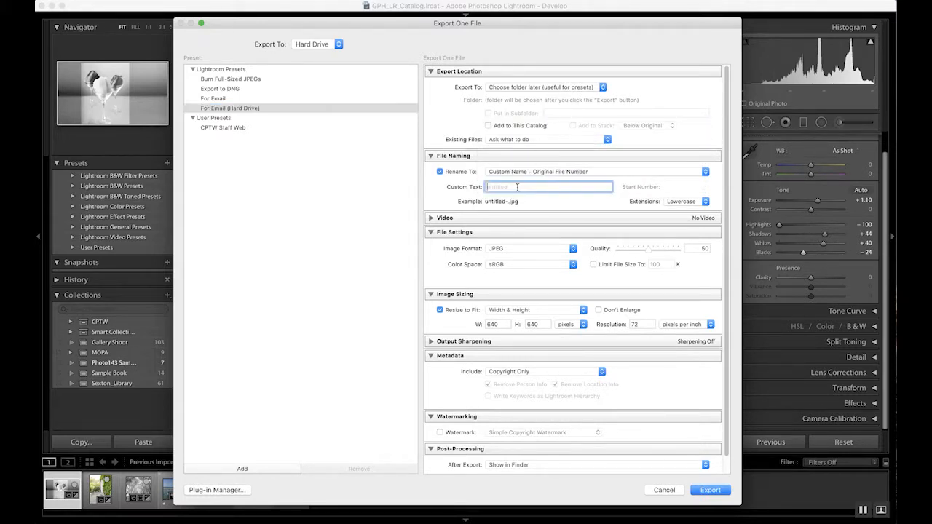
pyautogui.write('photo143')
pyautogui.moveTo(321, 25)
pyautogui.mouseDown()
pyautogui.moveTo(297, 29)
pyautogui.moveTo(330, 24)
pyautogui.mouseUp()
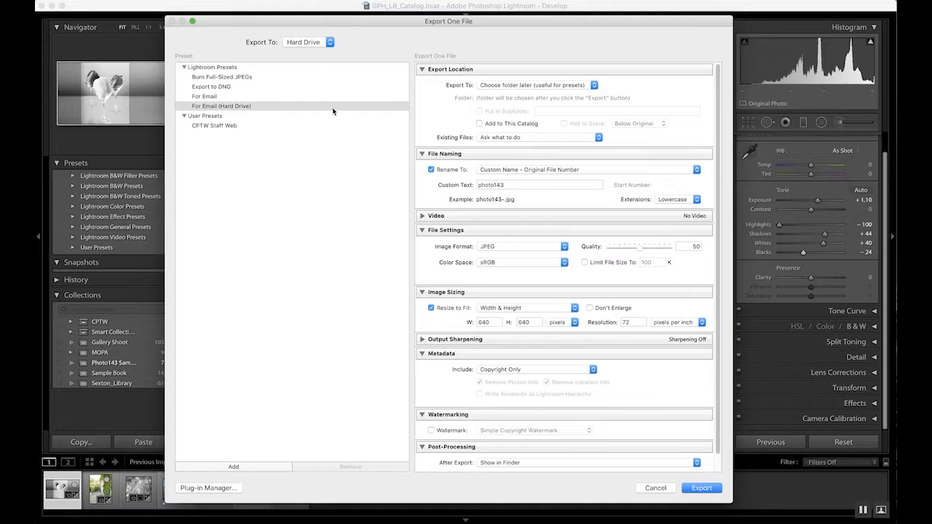
# Set JPEG quality to 100 and resize to fit the long edge at 2000 pixels.
pyautogui.moveTo(639, 249); pyautogui.dragTo(716, 251)
pyautogui.click(492, 311)
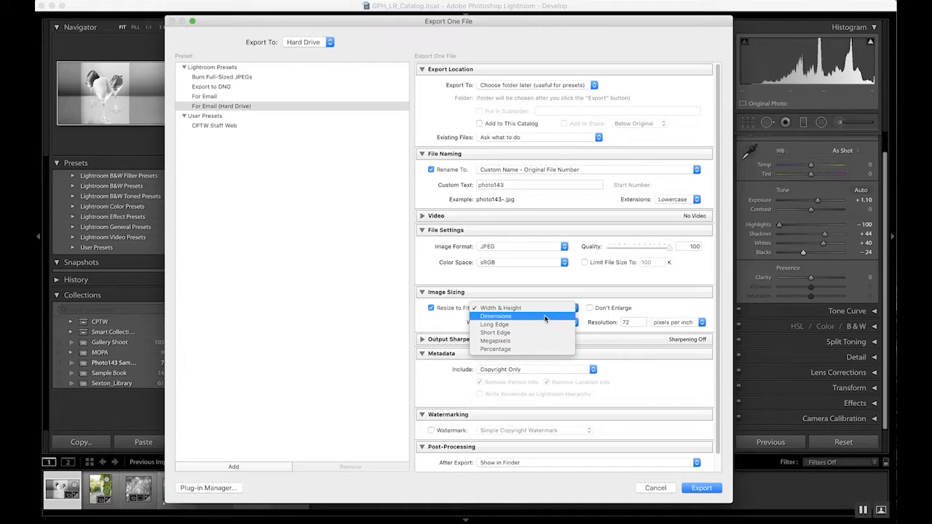
pyautogui.click(542, 324)
pyautogui.click(534, 323)
pyautogui.write('2000')
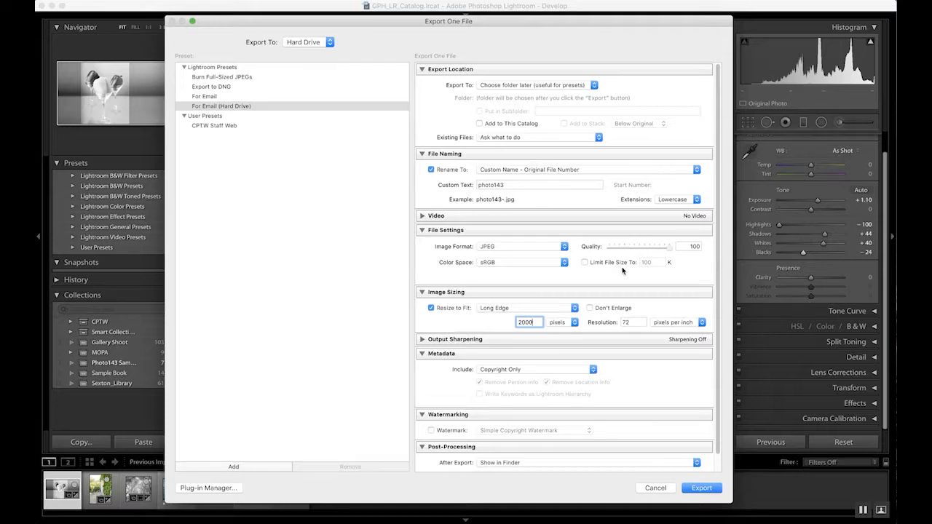
pyautogui.press('Tab')
pyautogui.click(495, 328)
pyautogui.scroll(-2, 444, 397)
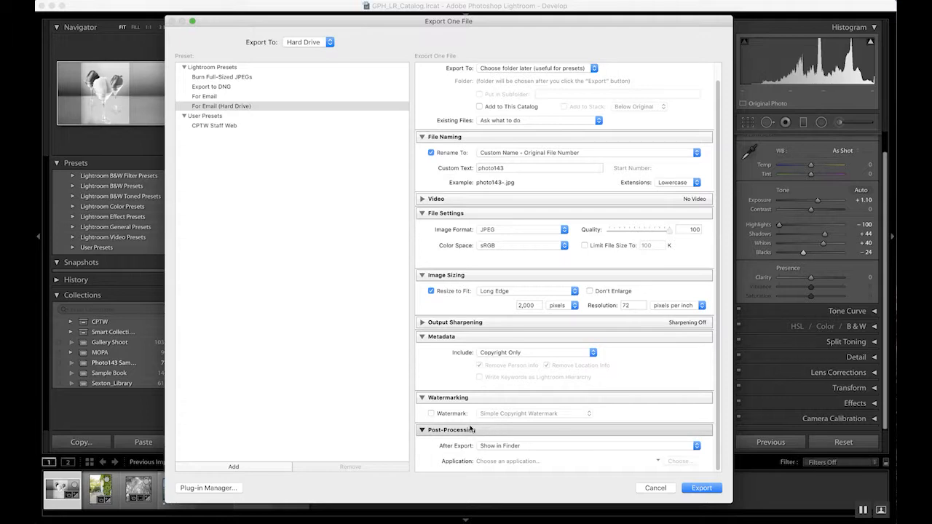
pyautogui.scroll(2, 580, 413)
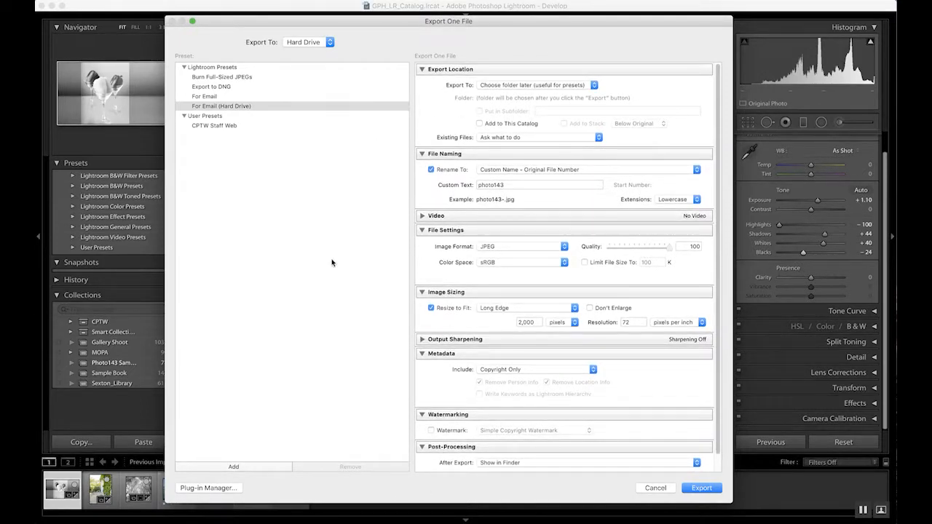
# Save the export settings as a new user preset named Photo143 Assignments.
pyautogui.click(264, 469)
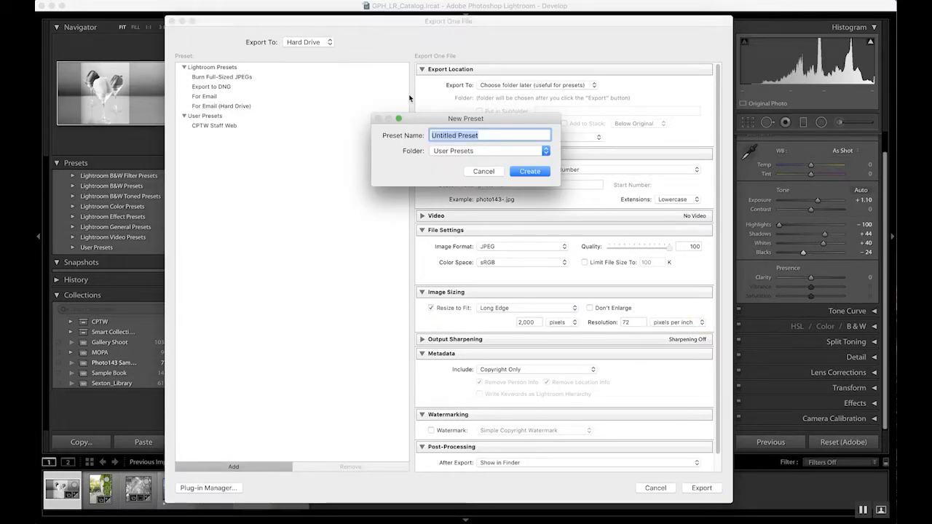
pyautogui.write('Photo1')
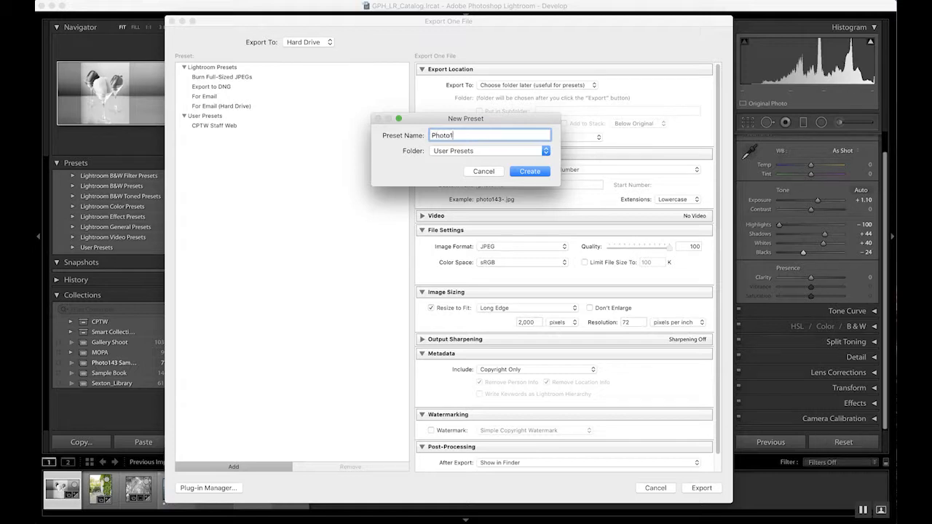
pyautogui.write('43 Assignments')
pyautogui.click(530, 170)
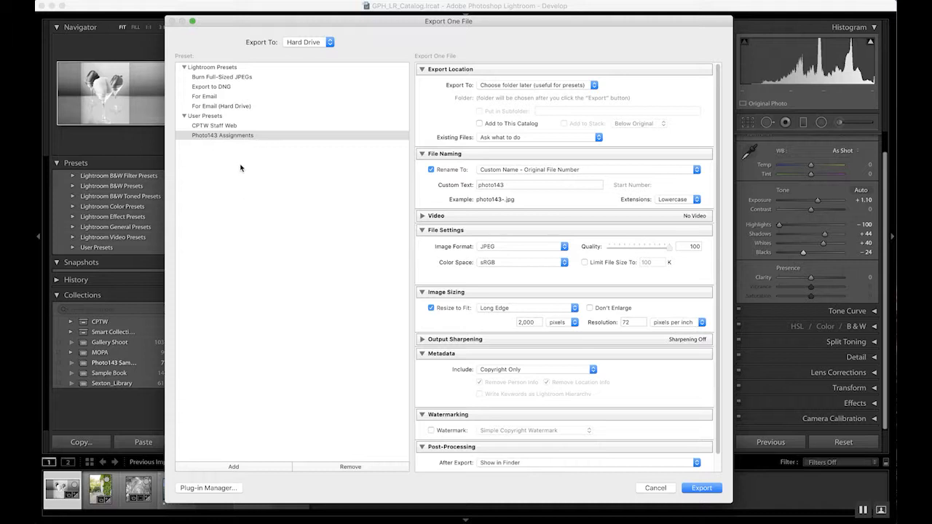
# Export the photo into the Output folder on the Desktop.
pyautogui.click(716, 491)
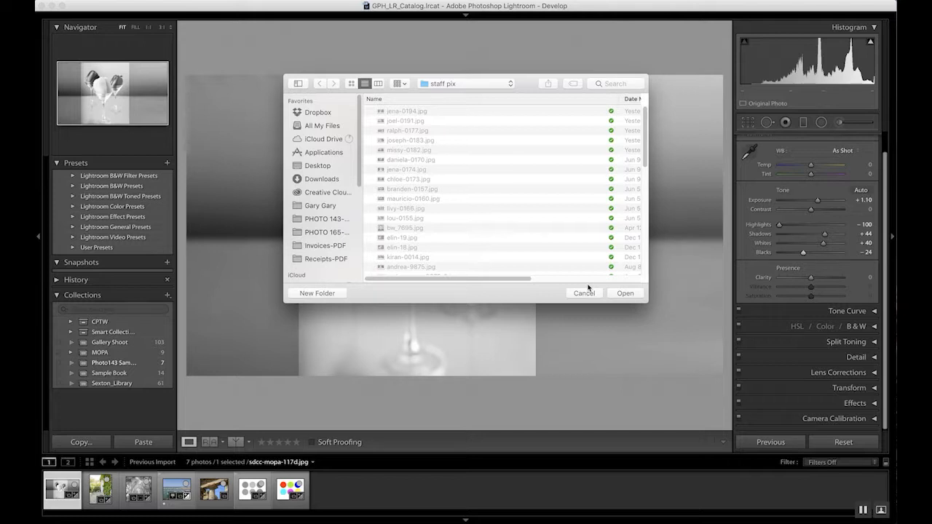
pyautogui.press('super+d')
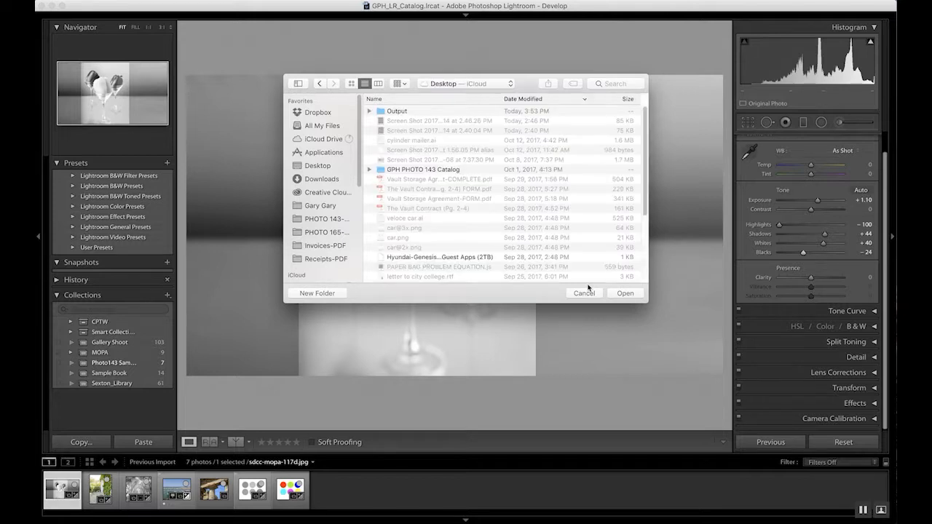
pyautogui.doubleClick(395, 112)
pyautogui.click(630, 295)
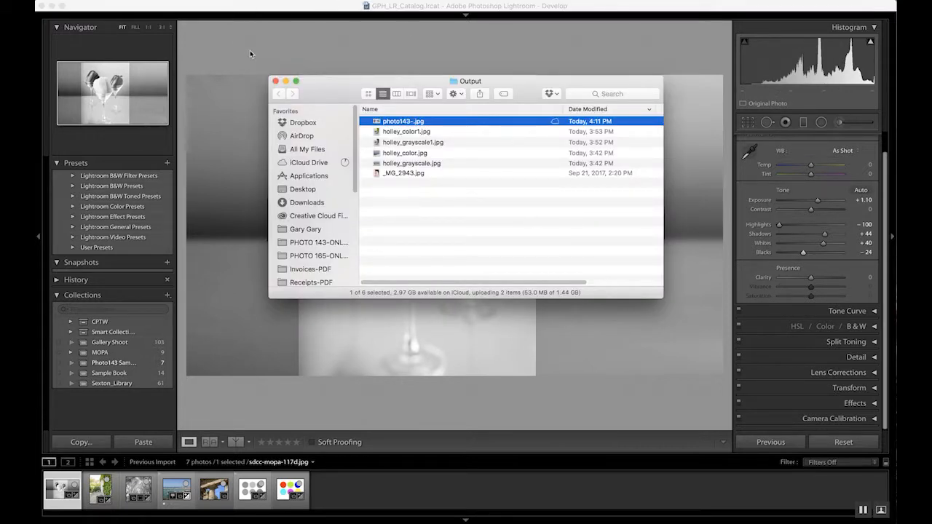
# Switch to the Finder window and preview the exported JPEG.
pyautogui.click(464, 15)
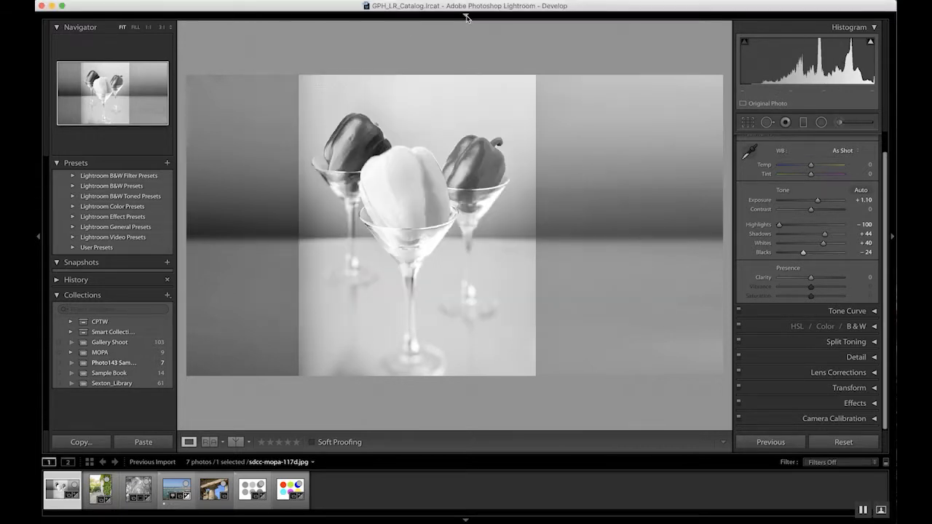
pyautogui.press('super+Tab')
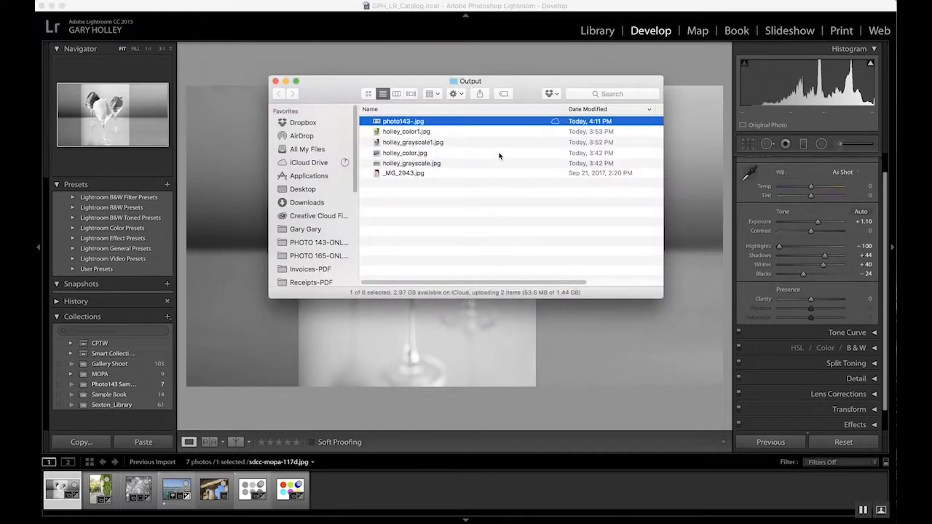
pyautogui.press('space')
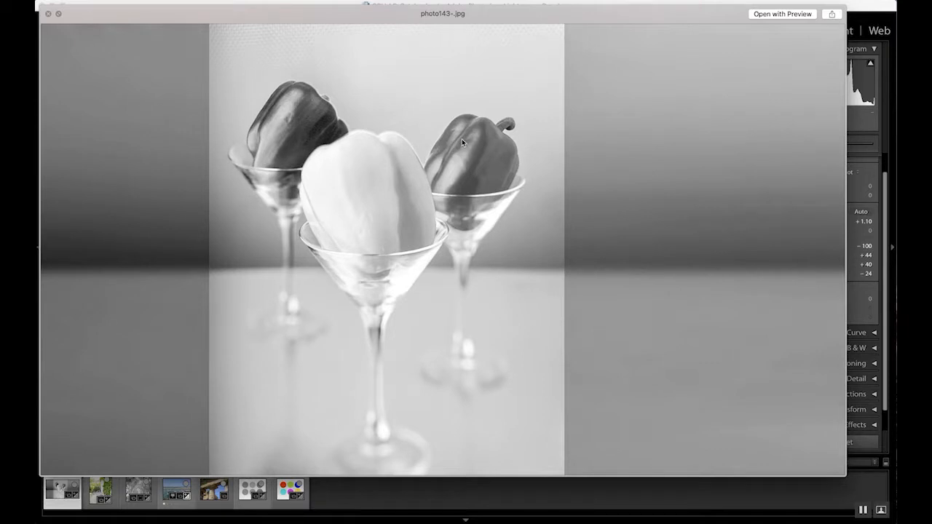
pyautogui.press('space')
# Rename the exported file to the author's surname followed by _grayscale2.jpg.
pyautogui.press('Return')
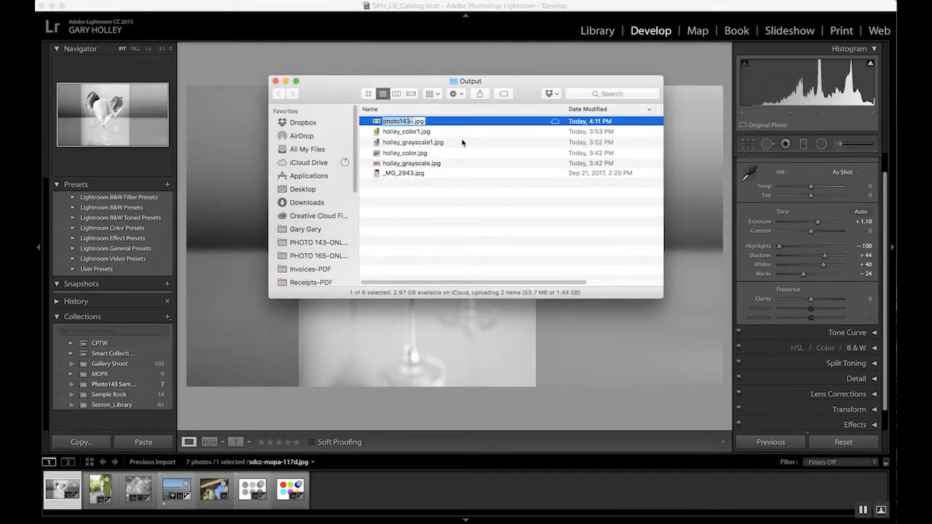
pyautogui.write('gray')
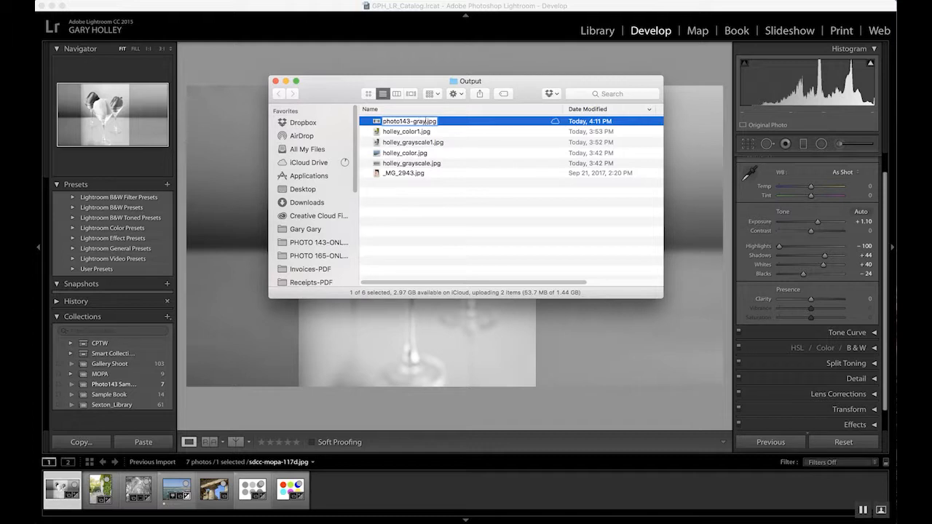
pyautogui.press('Return')
pyautogui.write('holley_grayscale2')
pyautogui.press('Return')
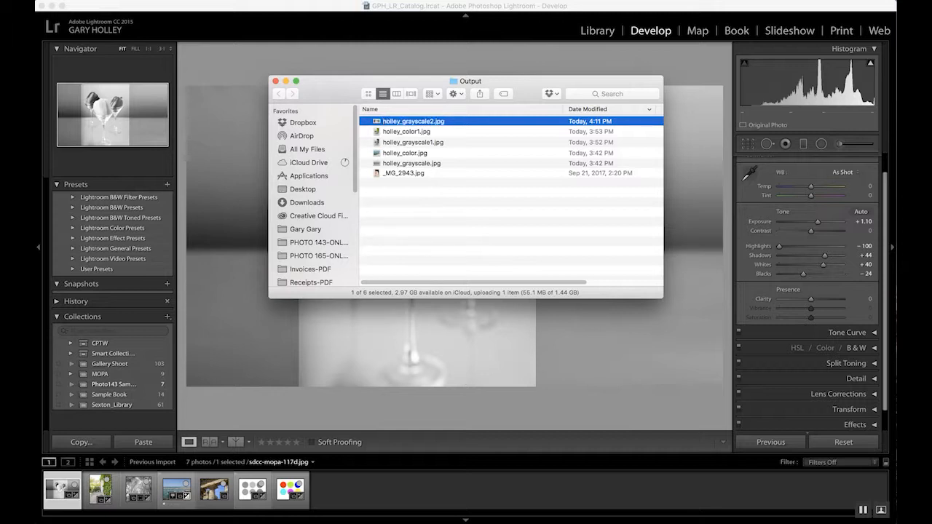
# Preview the renamed file and switch back to Lightroom.
pyautogui.press('space')
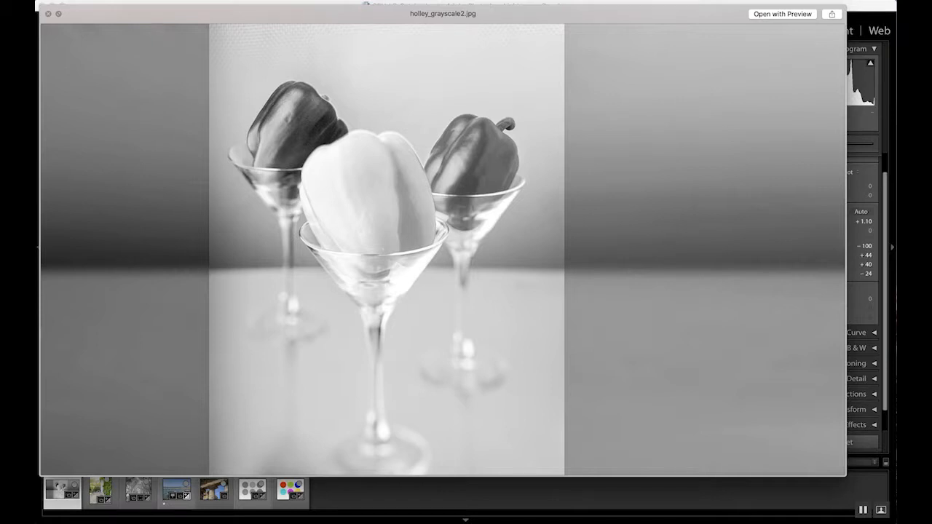
pyautogui.press('space')
pyautogui.press('super+Tab')
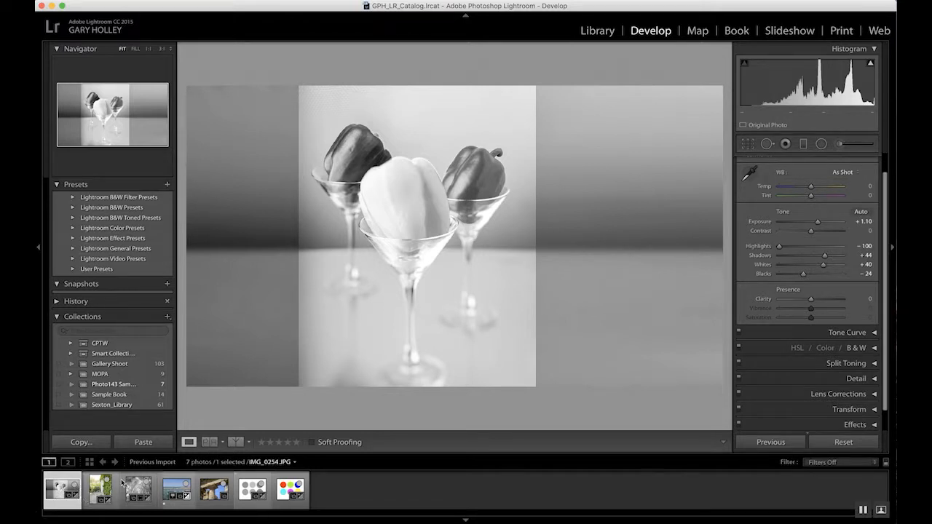
# Switch the photo's treatment back to Color in the Basic panel.
pyautogui.scroll(3, 888, 182)
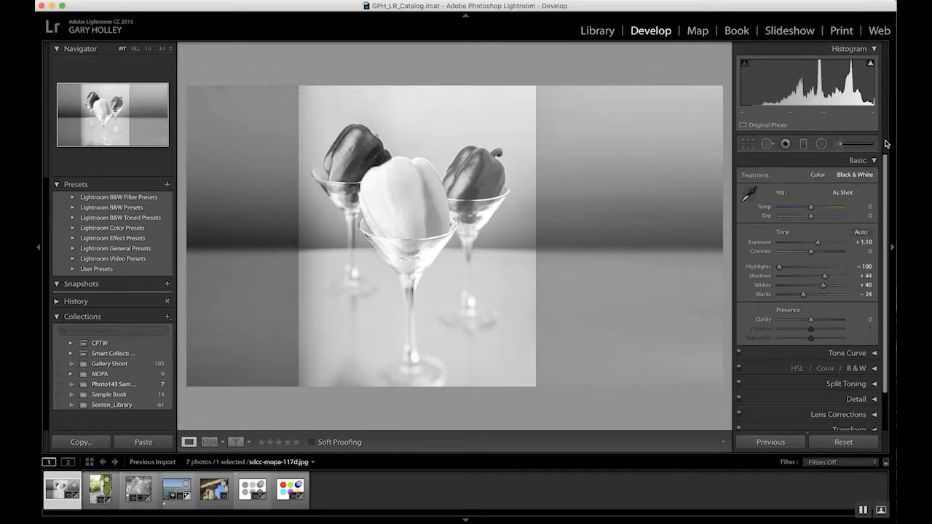
pyautogui.click(818, 175)
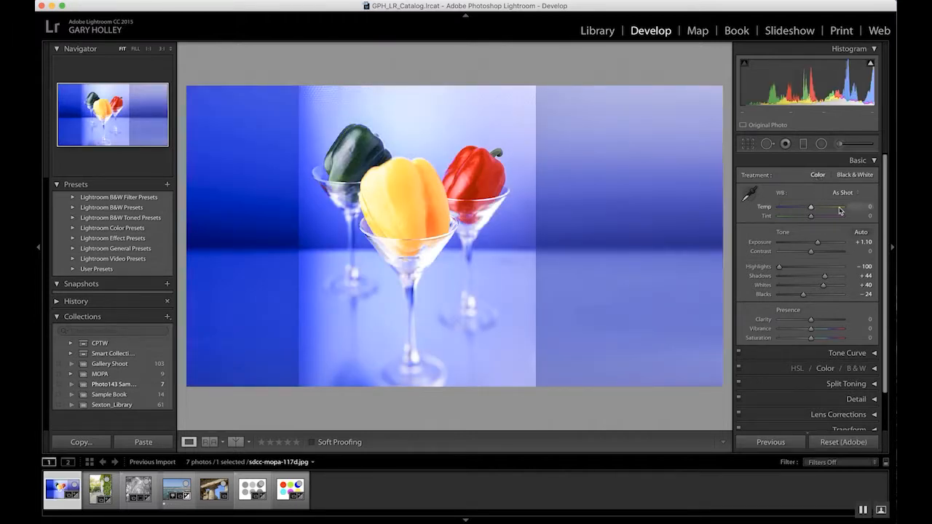
# Export the color photo with the Photo143 Assignments preset, choosing the Output folder as the destination.
pyautogui.click(113, 1)
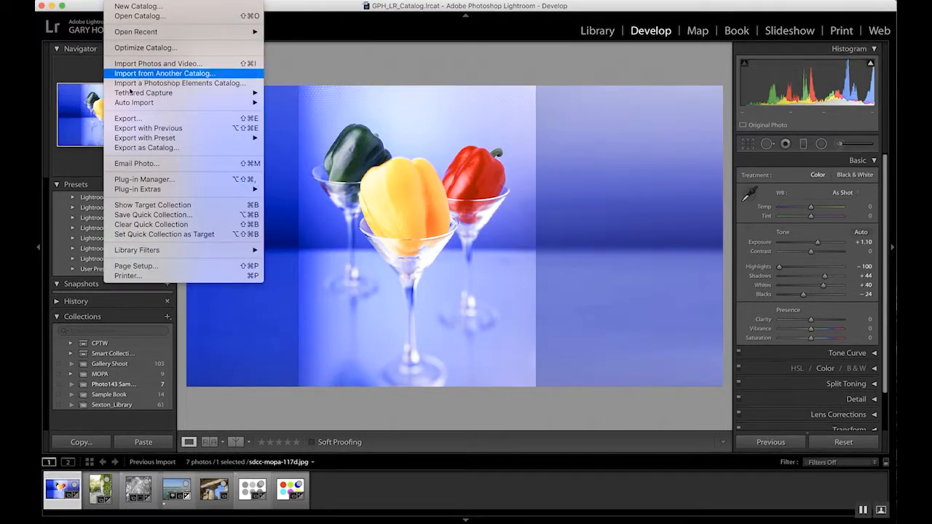
pyautogui.click(140, 119)
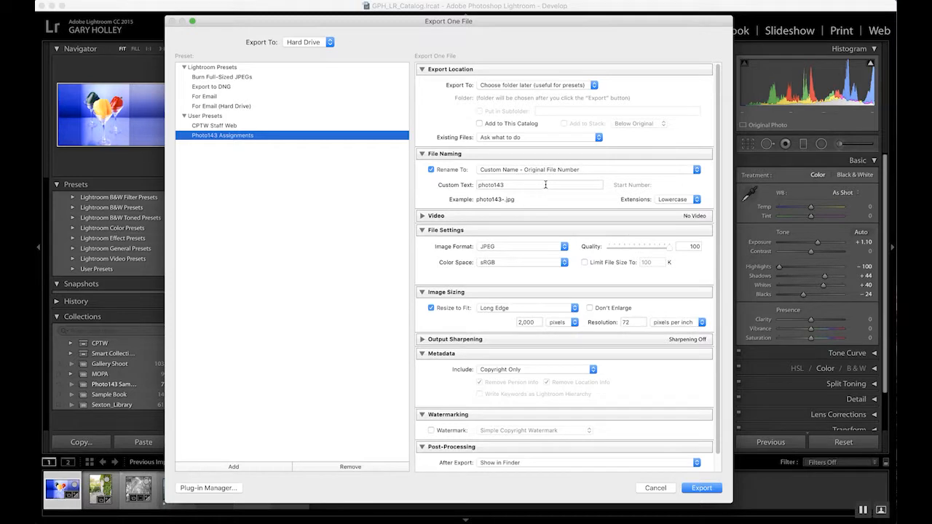
pyautogui.click(603, 169)
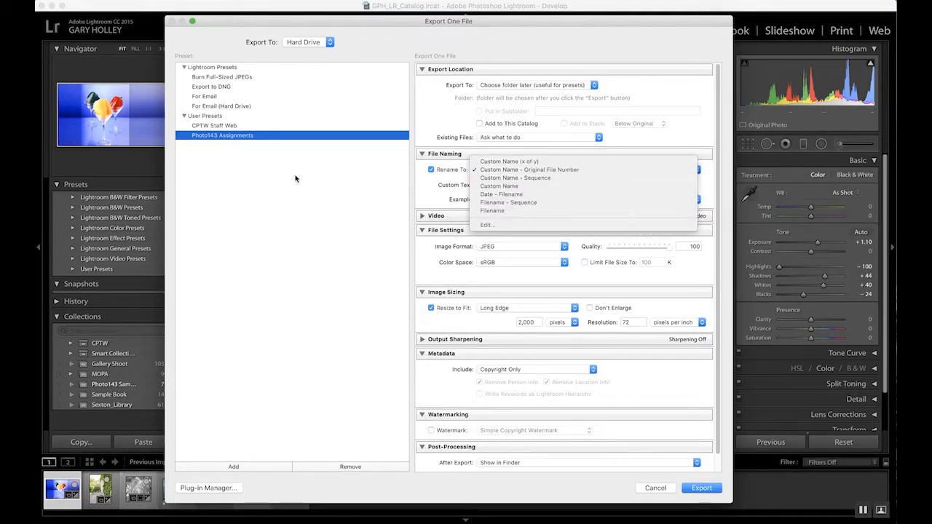
pyautogui.click(604, 170)
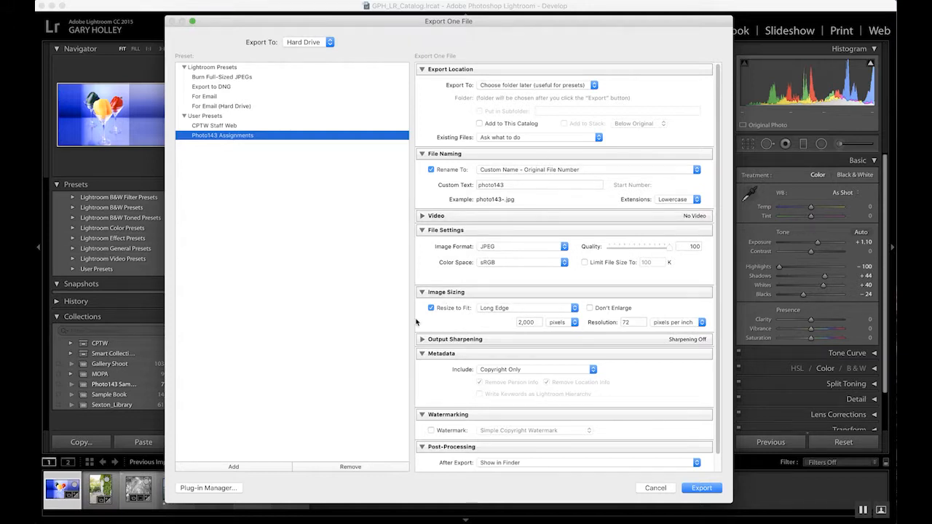
pyautogui.click(704, 489)
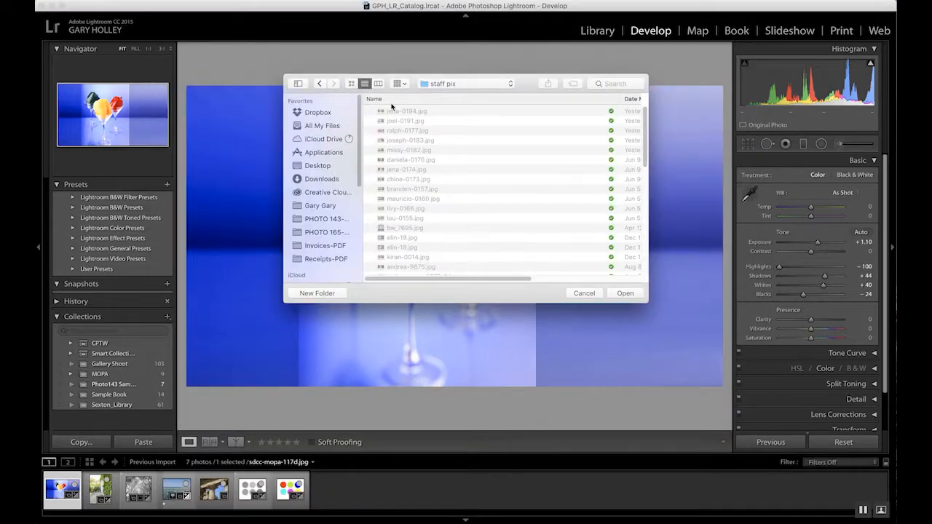
pyautogui.click(446, 86)
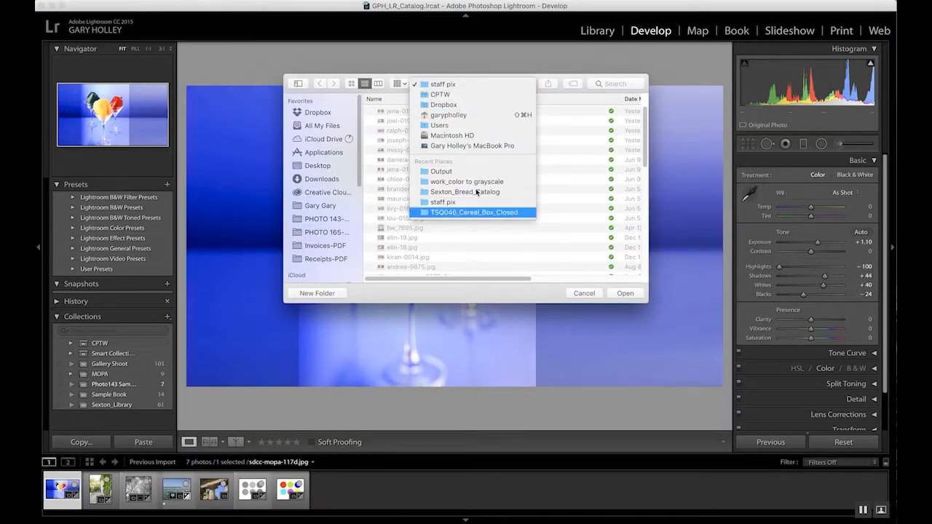
pyautogui.click(441, 171)
pyautogui.click(635, 295)
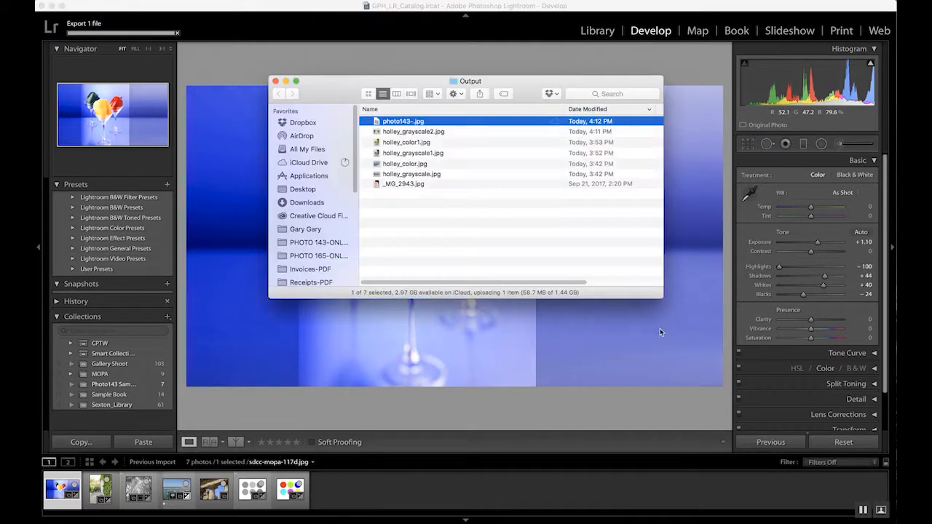
# Switch to the Finder, preview the new export, and rename it to the author's surname followed by _color2.jpg.
pyautogui.press('super+Tab')
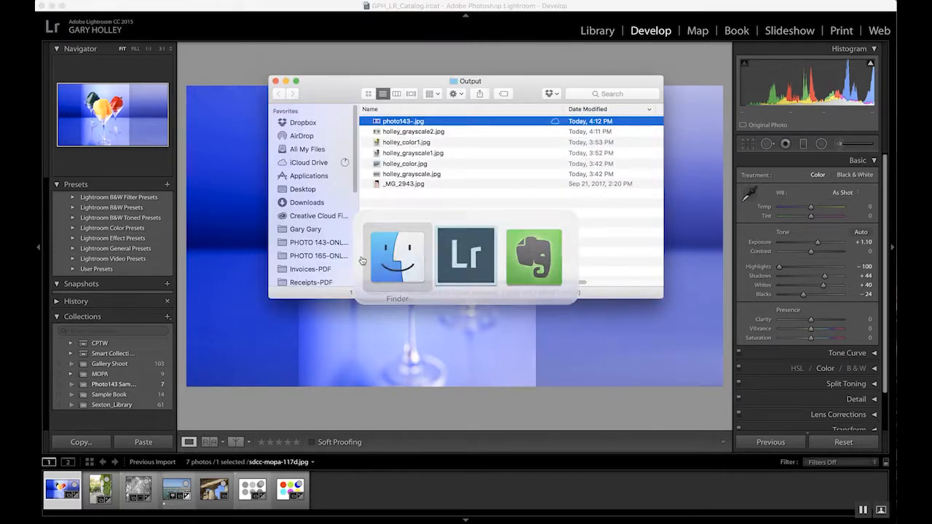
pyautogui.press('space')
pyautogui.press('space')
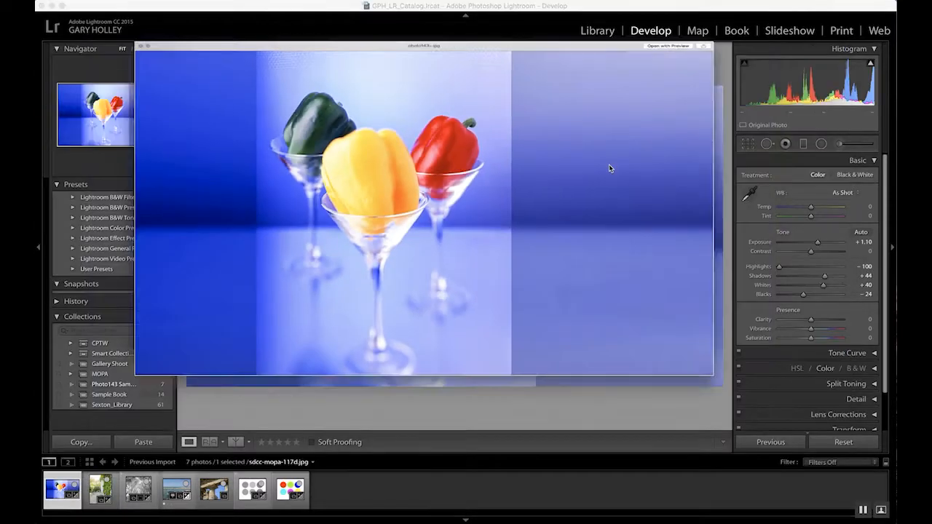
pyautogui.press('Return')
pyautogui.write('holle')
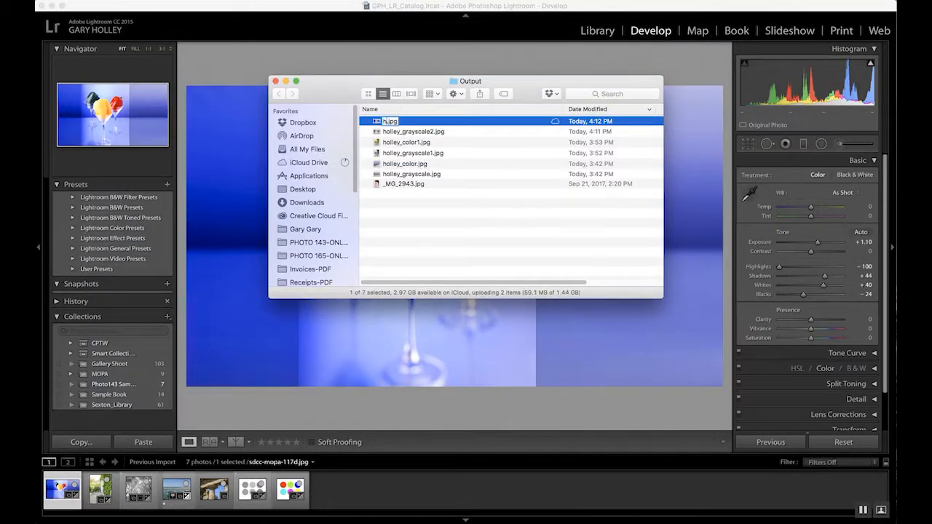
pyautogui.write('y_color2')
pyautogui.press('Return')
# Preview and compare the exported grayscale and color files, then return to Lightroom.
pyautogui.press('space')
pyautogui.press('Down')
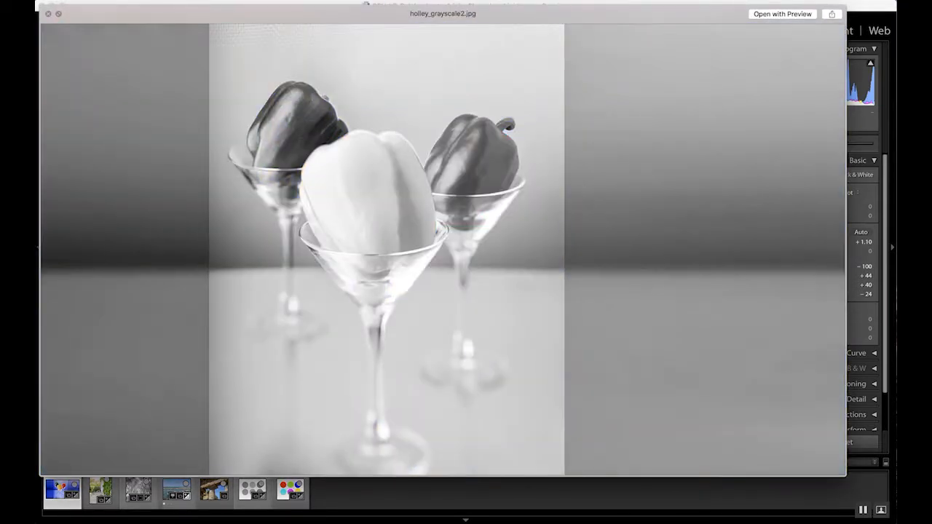
pyautogui.press('Up')
pyautogui.press('Down')
pyautogui.press('Up')
pyautogui.press('Down')
pyautogui.press('Up')
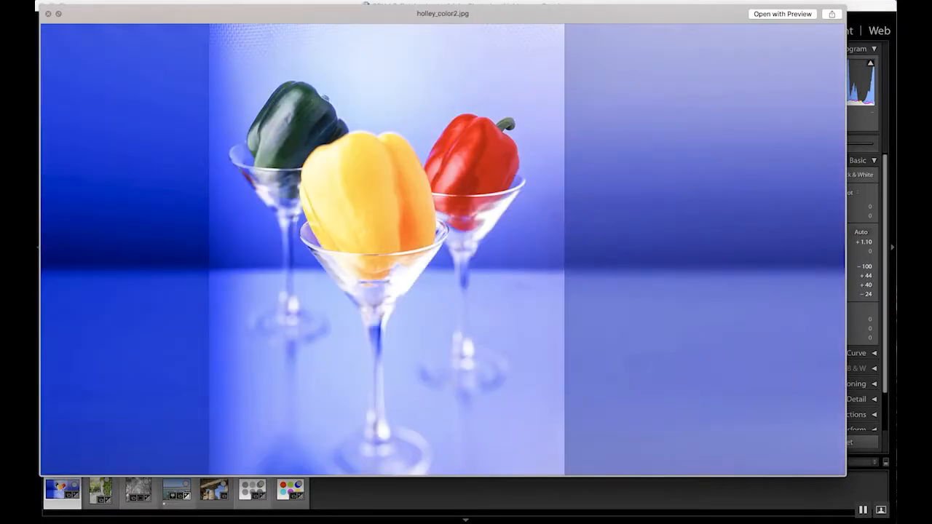
pyautogui.press('Down')
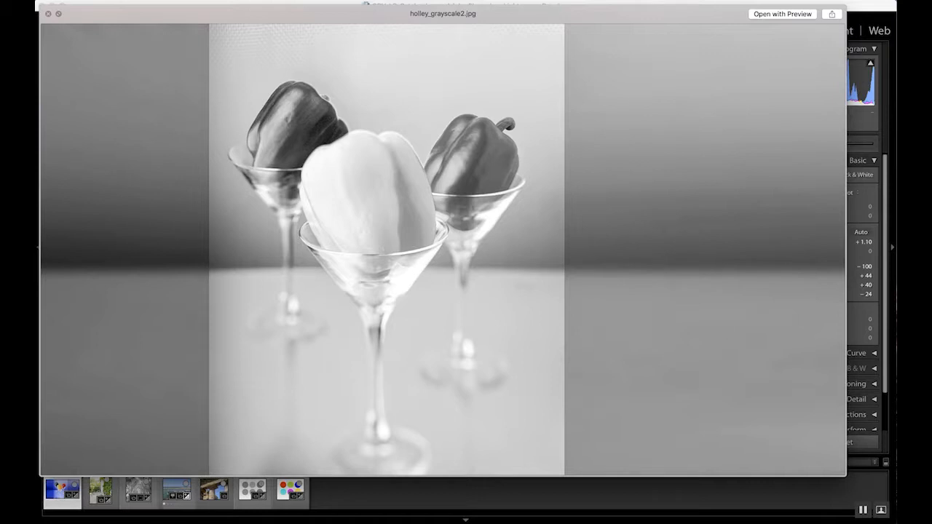
pyautogui.press('space')
pyautogui.press('super+Tab')
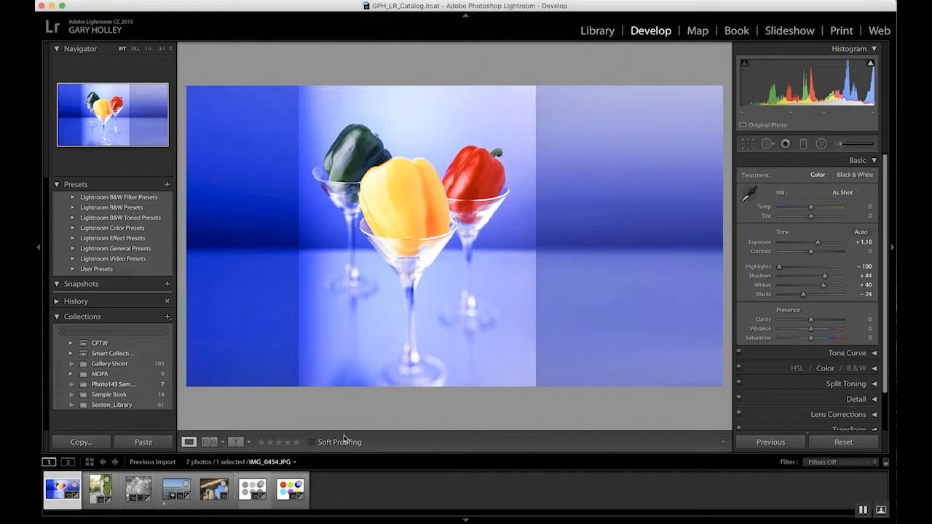
# Toggle the photo's treatment between Black & White and Color to compare them, ending on Color.
pyautogui.click(856, 176)
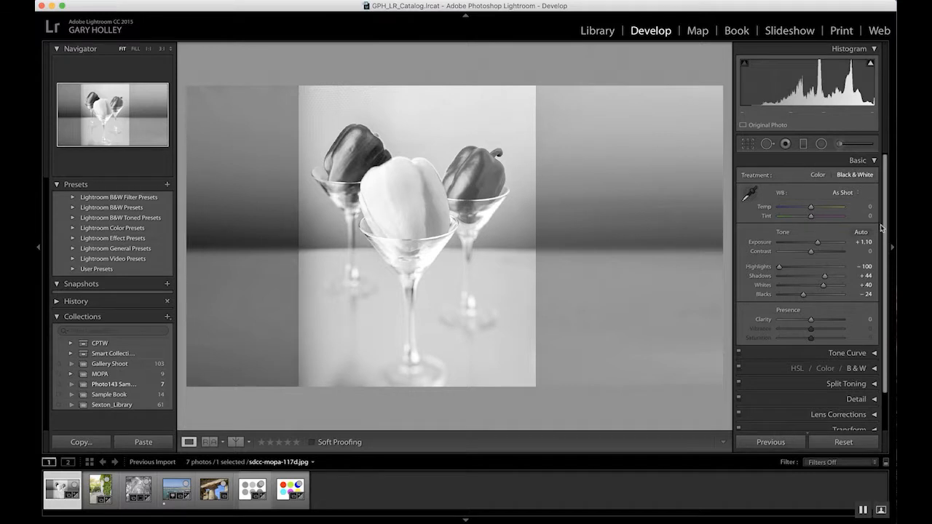
pyautogui.scroll(-3, 860, 292)
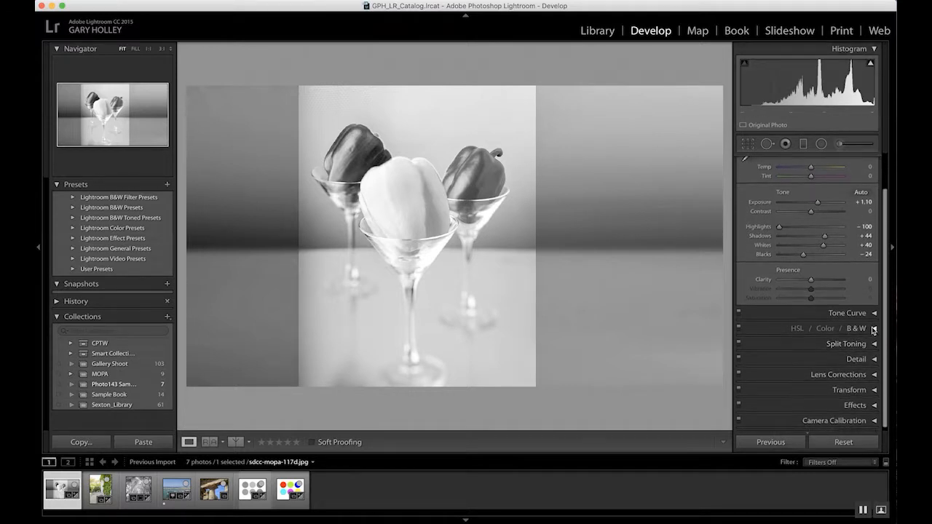
pyautogui.click(858, 329)
pyautogui.scroll(-1, 869, 363)
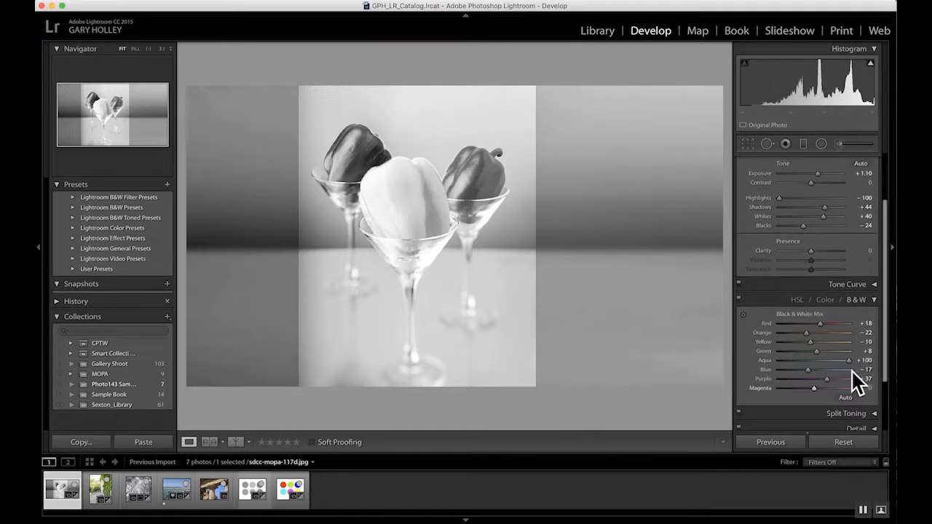
pyautogui.scroll(5, 845, 252)
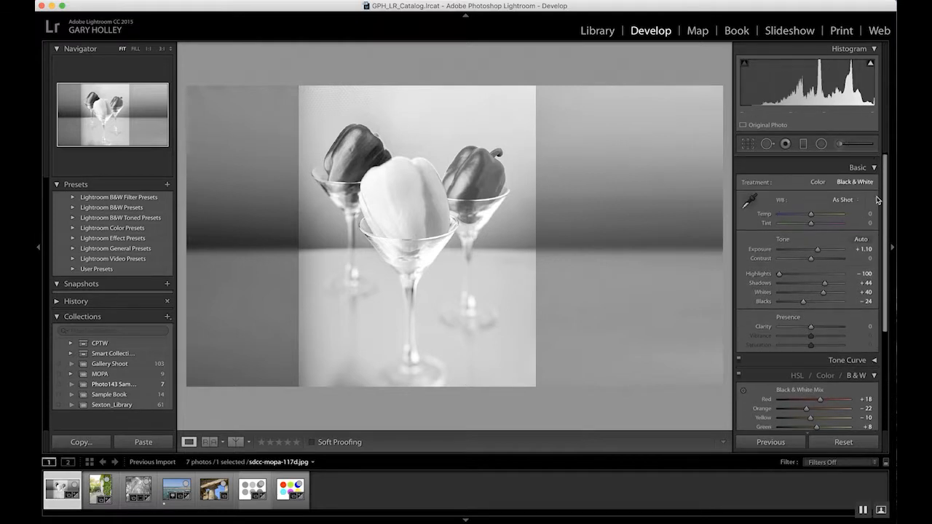
pyautogui.click(819, 175)
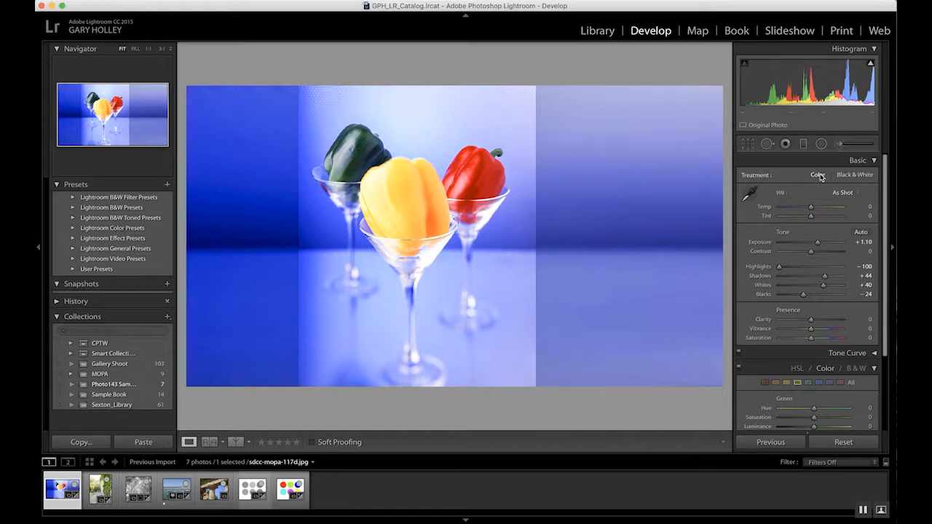
pyautogui.click(857, 177)
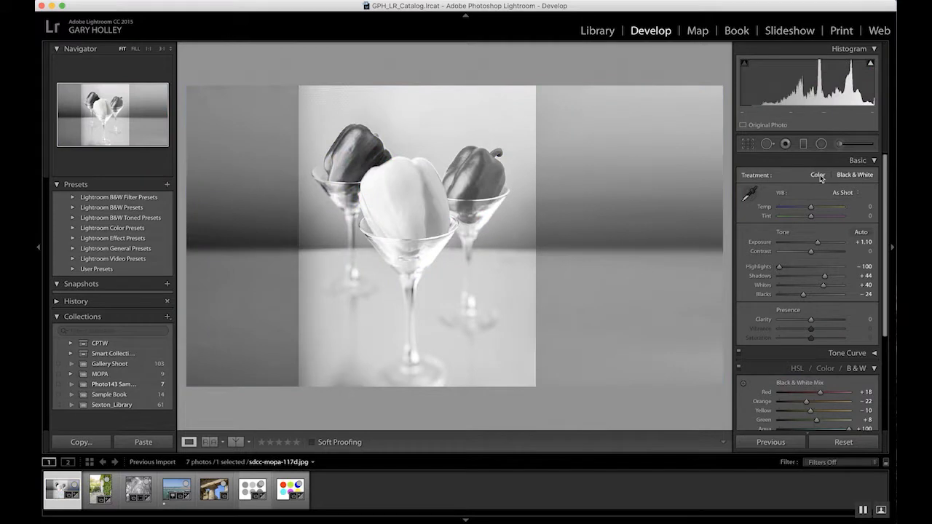
pyautogui.click(819, 175)
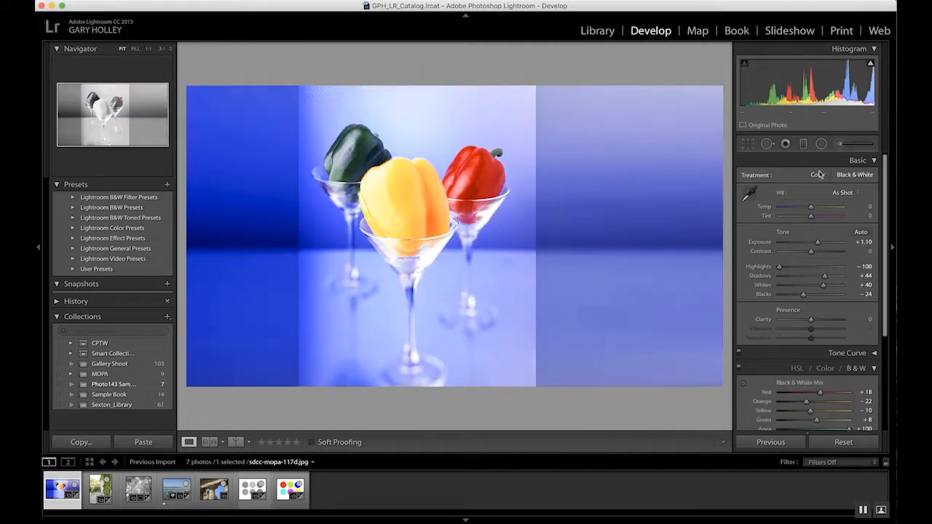
pyautogui.click(837, 178)
pyautogui.click(818, 175)
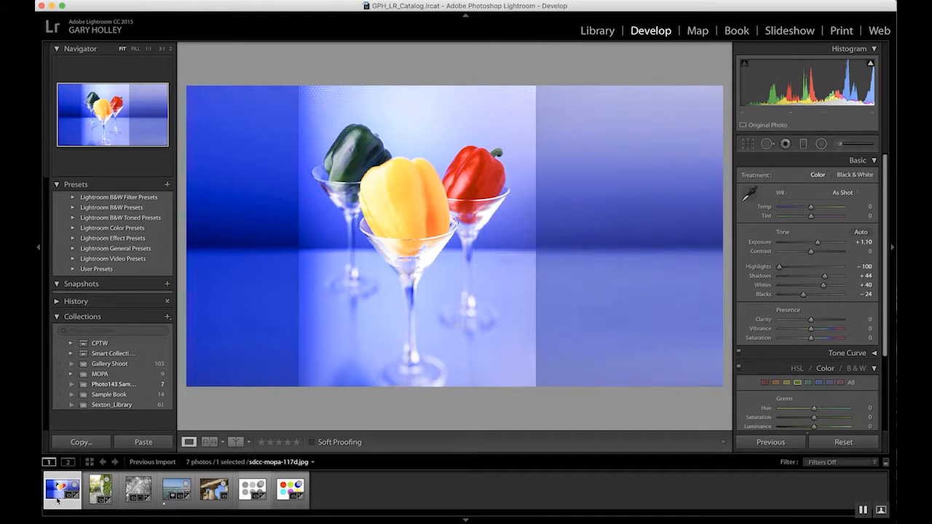
# Create a virtual copy of the pepper photo from the filmstrip.
pyautogui.moveTo(66, 498)
pyautogui.click(856, 177)
pyautogui.click(818, 175)
pyautogui.rightClick(64, 493)
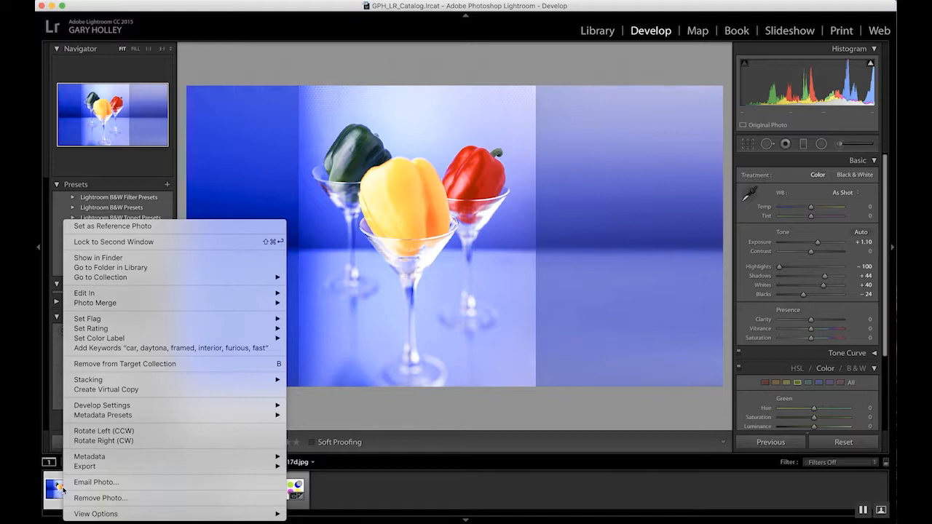
pyautogui.click(124, 390)
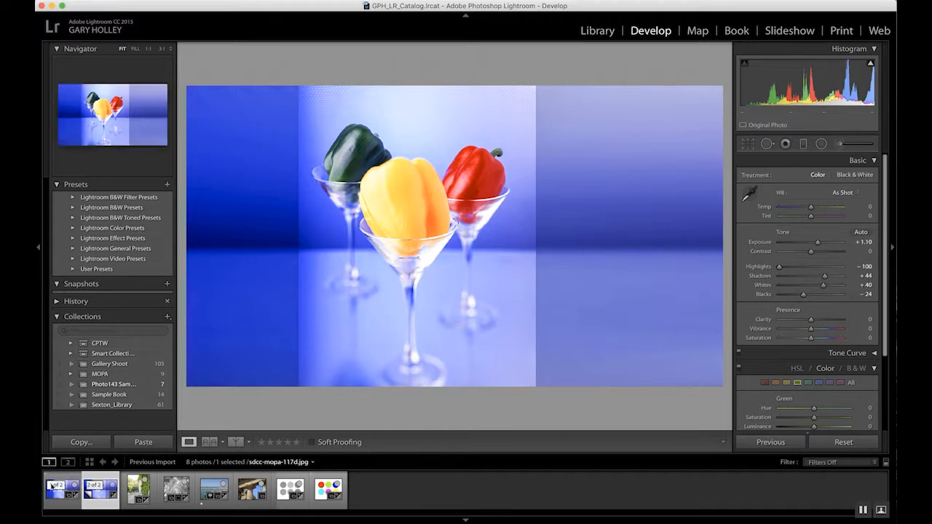
# Collapse and expand the filmstrip stack holding the photo and its virtual copy.
pyautogui.press('s')
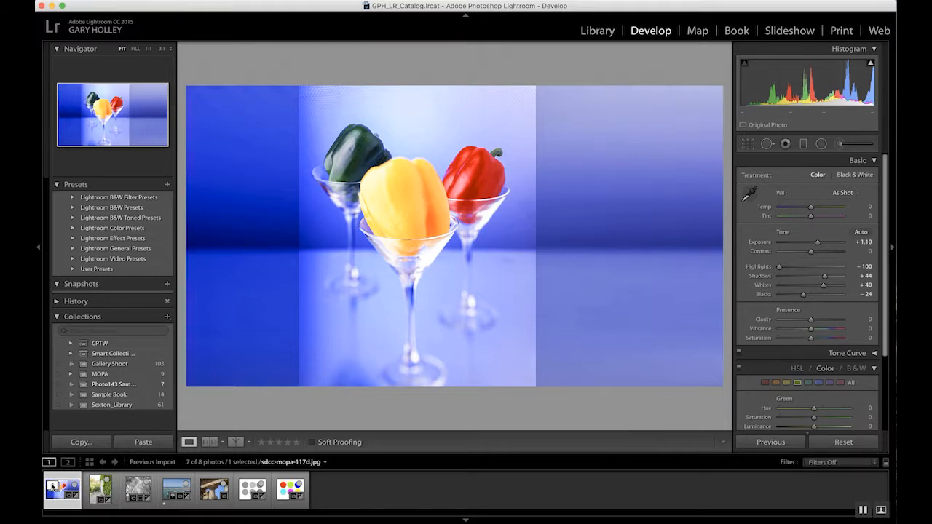
pyautogui.press('super+apostrophe')
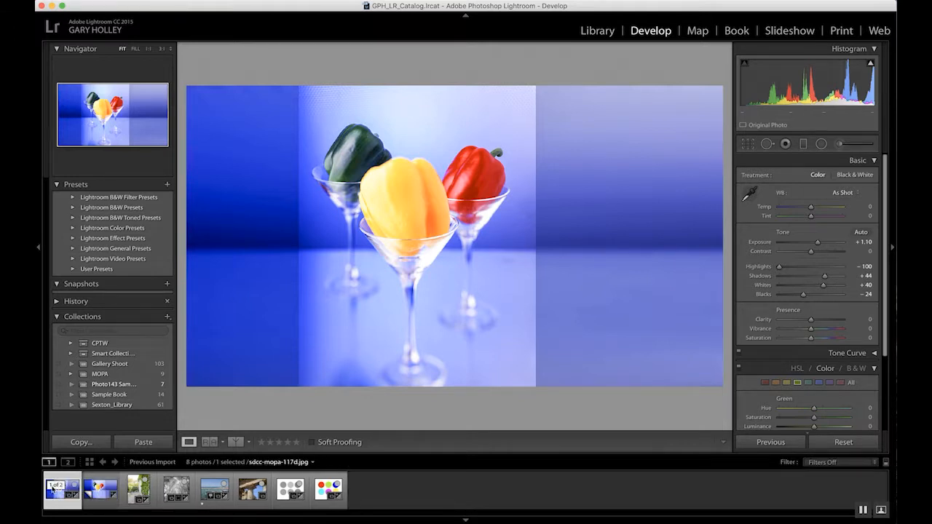
pyautogui.click(95, 487)
pyautogui.click(61, 485)
pyautogui.click(59, 485)
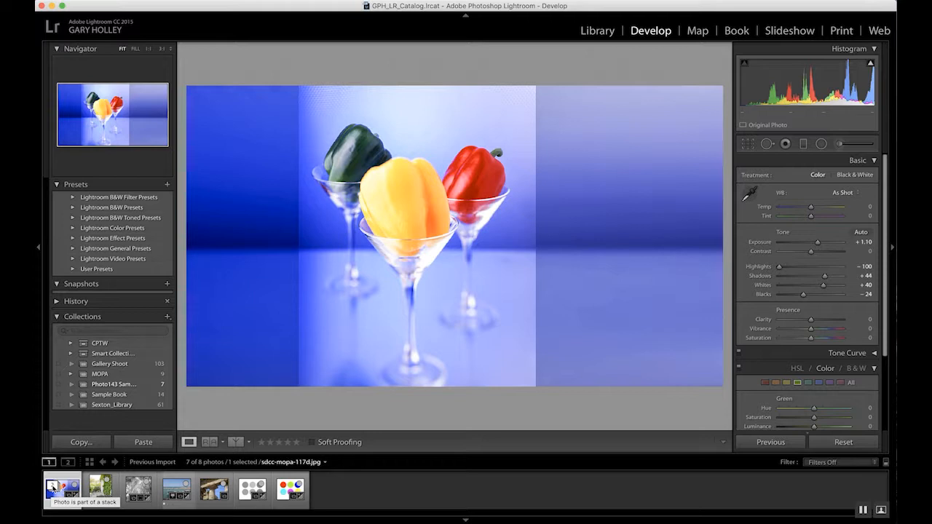
pyautogui.click(52, 487)
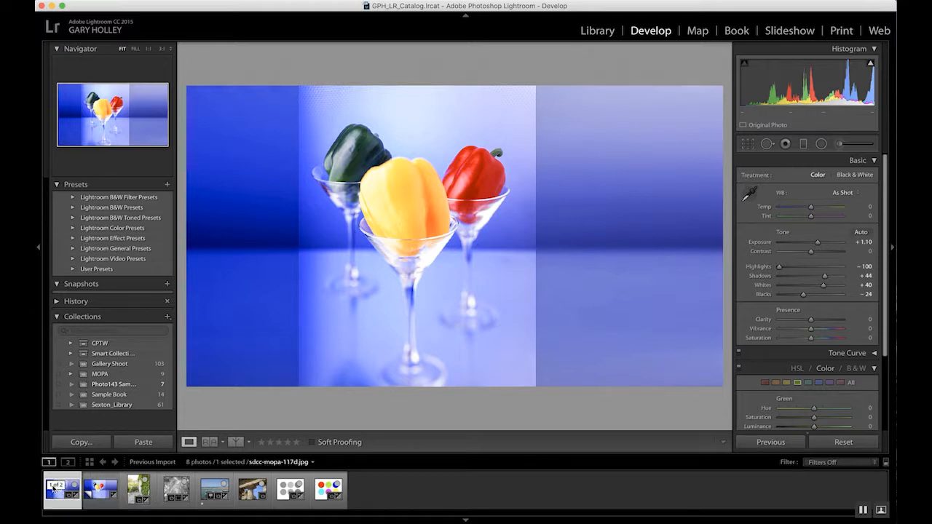
pyautogui.click(102, 489)
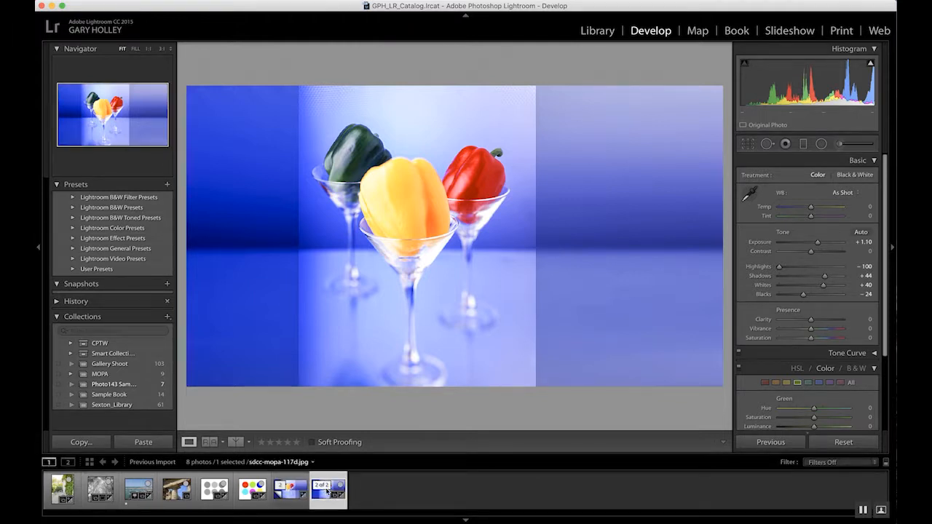
pyautogui.hotkey('shift', 's')
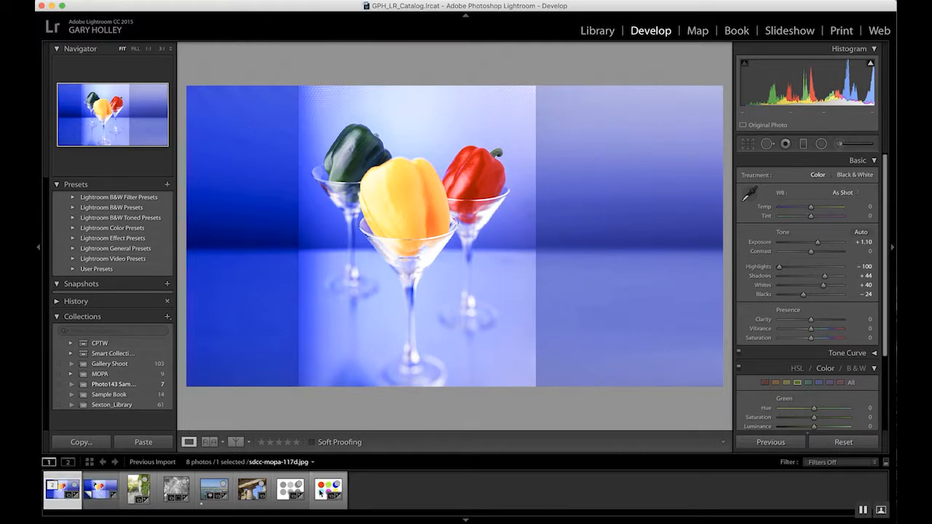
# Select the virtual copy, set its treatment to Black & White, and reselect the original color photo.
pyautogui.click(101, 488)
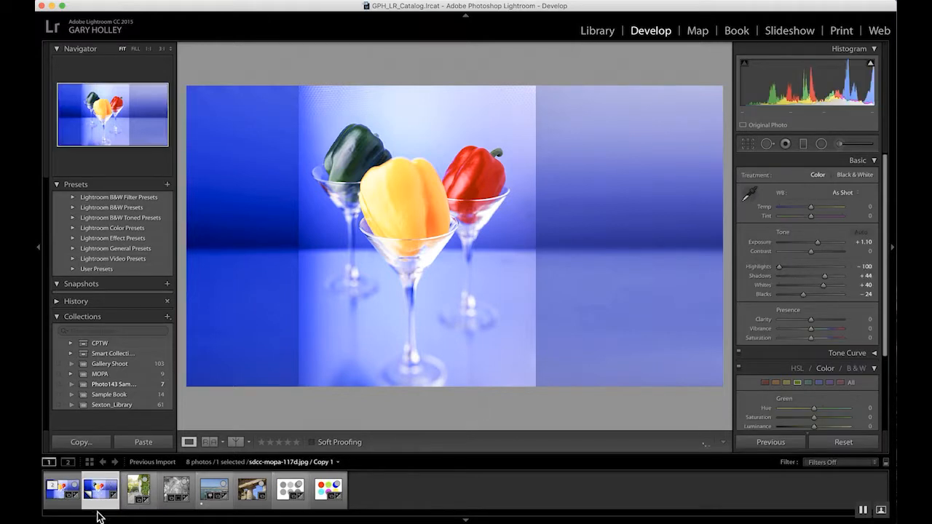
pyautogui.click(56, 496)
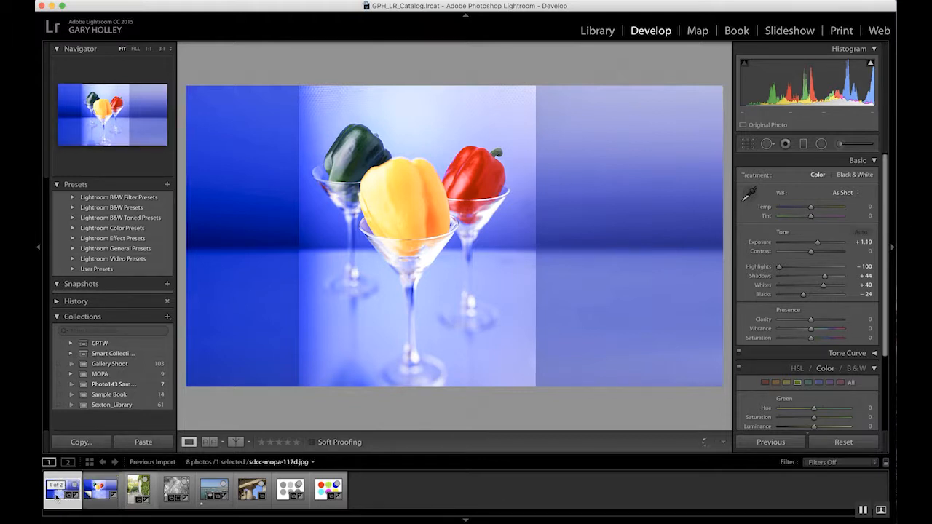
pyautogui.click(101, 496)
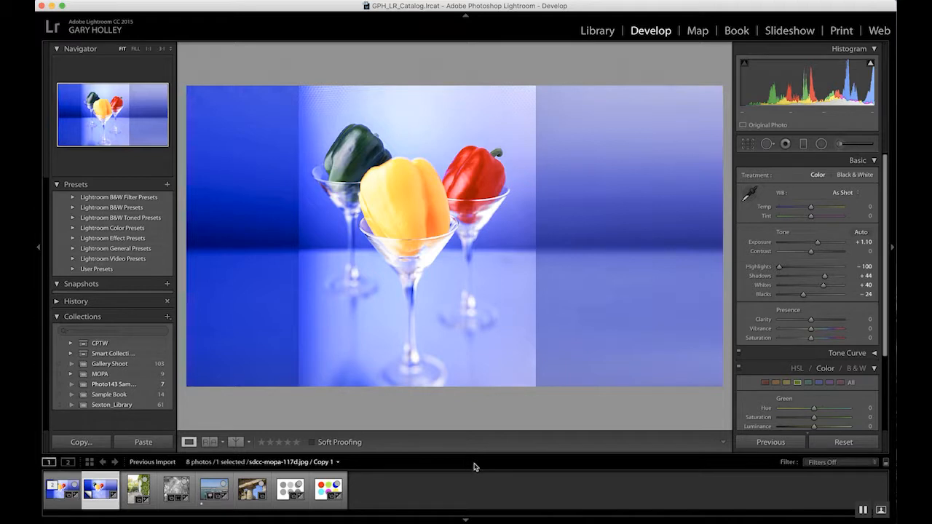
pyautogui.click(843, 177)
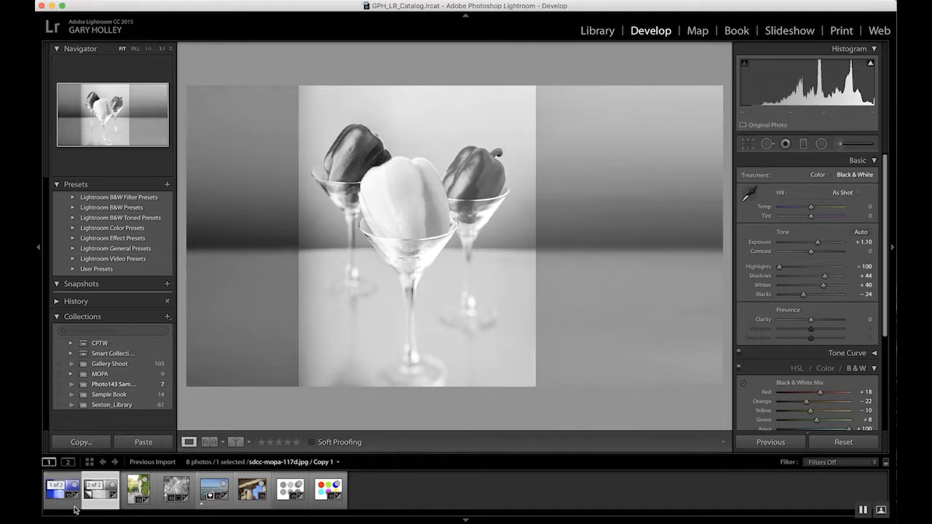
pyautogui.click(53, 501)
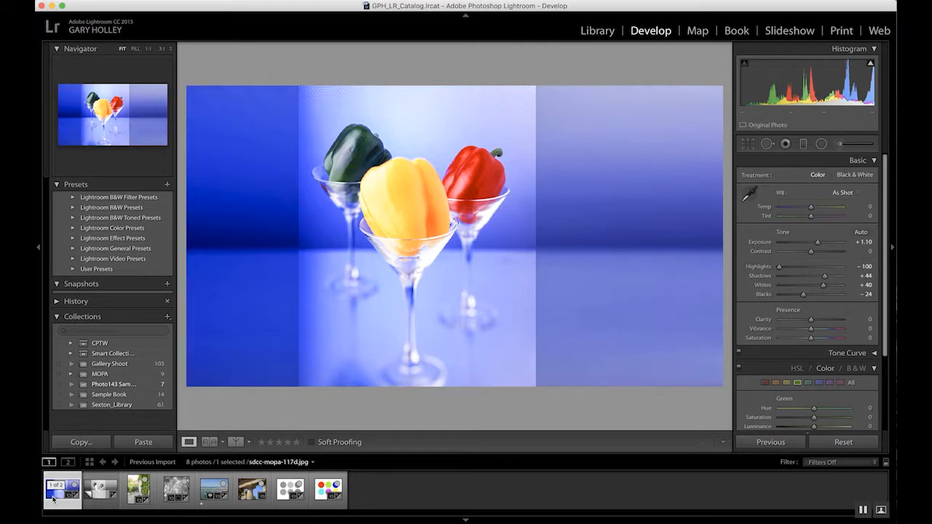
# Create a second virtual copy from the black-and-white copy and set its Black & White Mix to Red -15, Yellow -60, Green +10, Aqua -60.
pyautogui.click(100, 500)
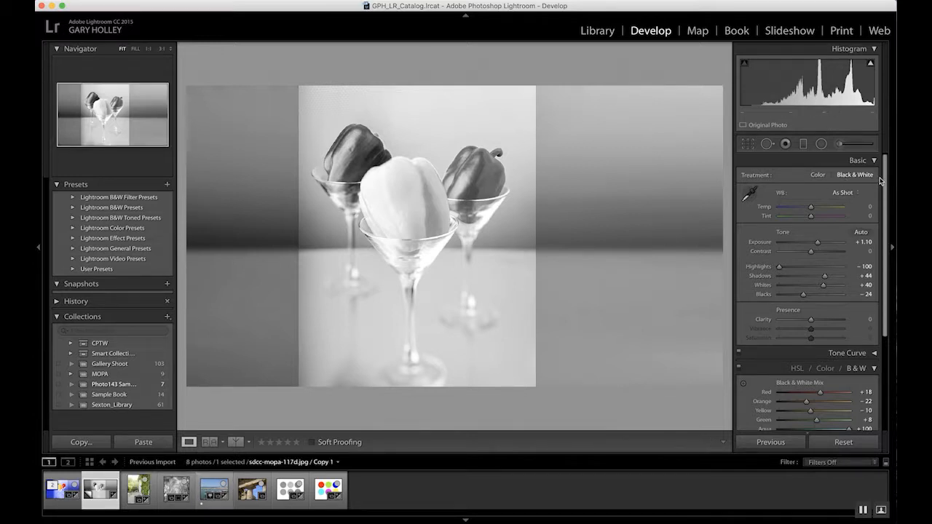
pyautogui.rightClick(99, 498)
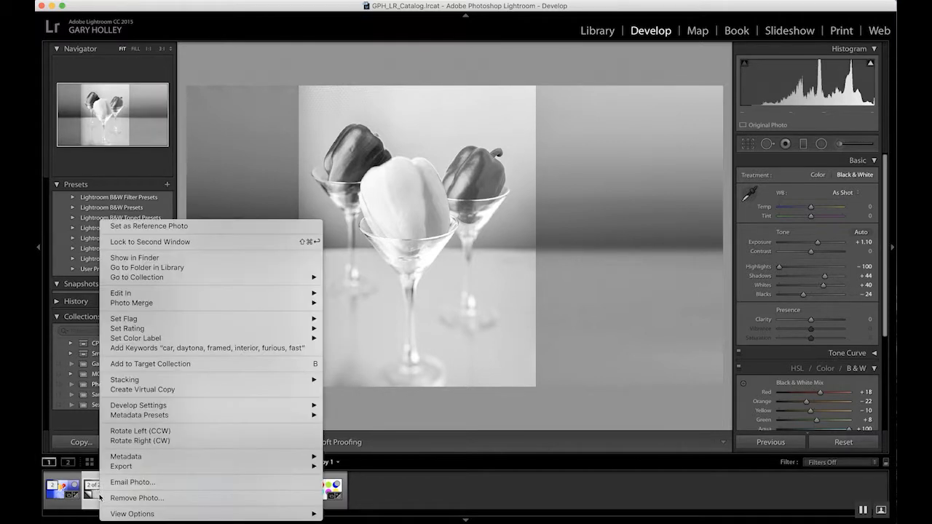
pyautogui.click(121, 390)
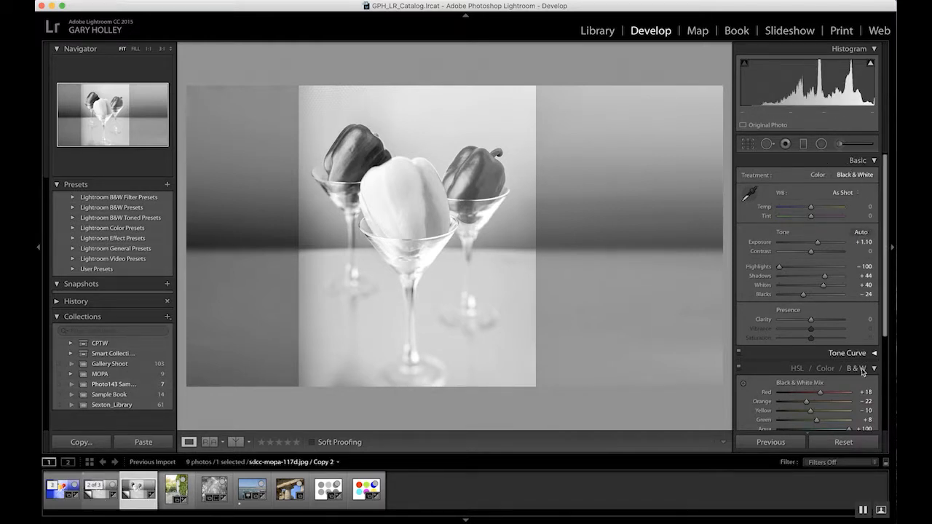
pyautogui.scroll(-5, 867, 328)
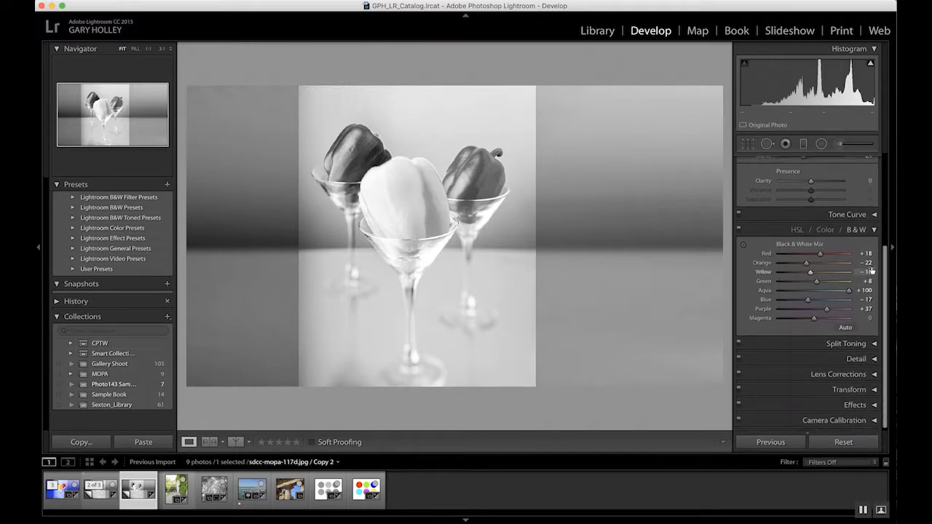
pyautogui.moveTo(821, 254); pyautogui.dragTo(793, 275)
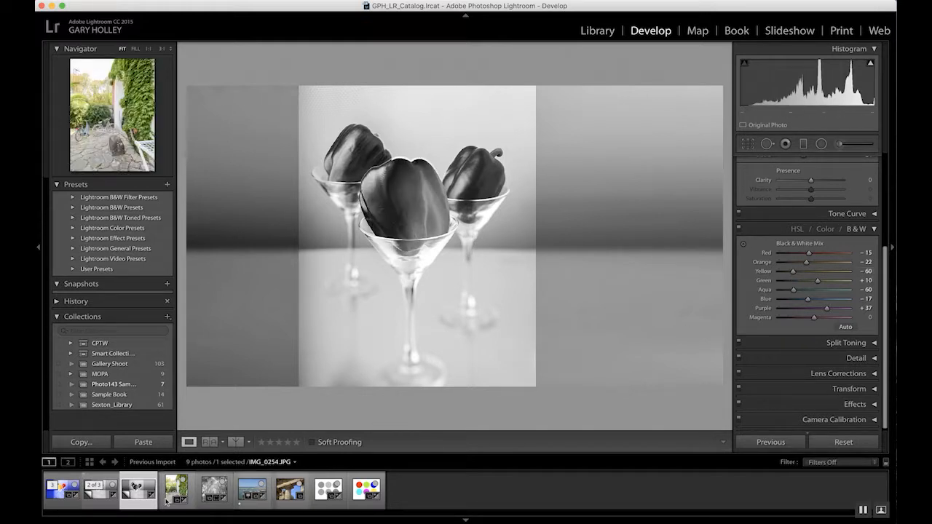
# Compare the original and both virtual copies, collapsing and expanding their stack in the filmstrip.
pyautogui.click(99, 494)
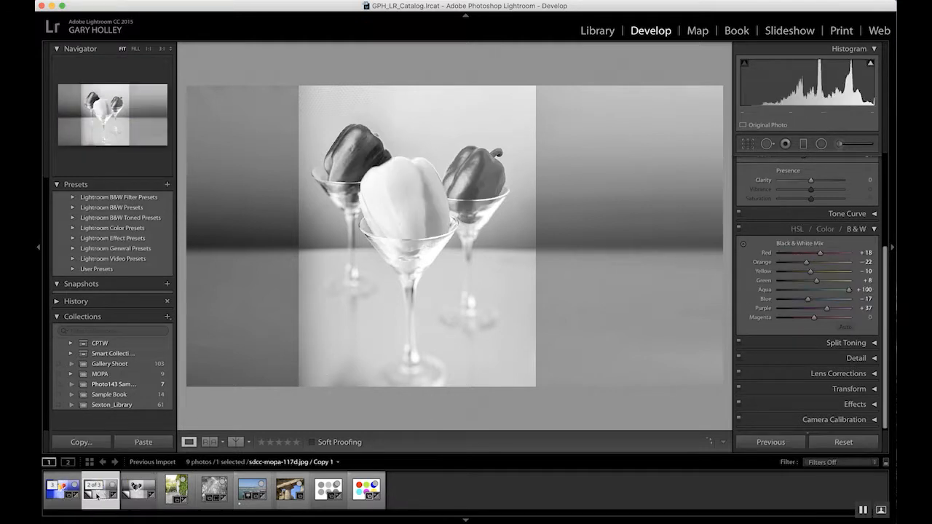
pyautogui.click(75, 497)
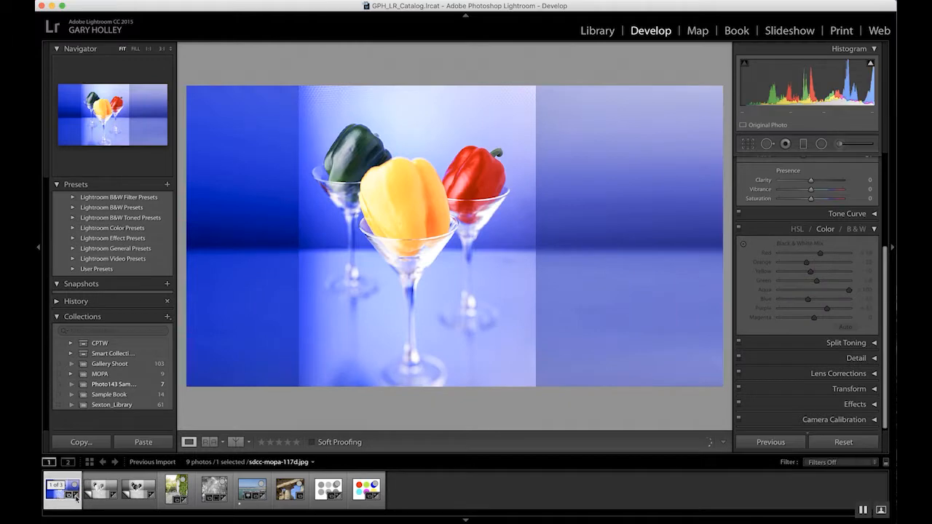
pyautogui.click(135, 498)
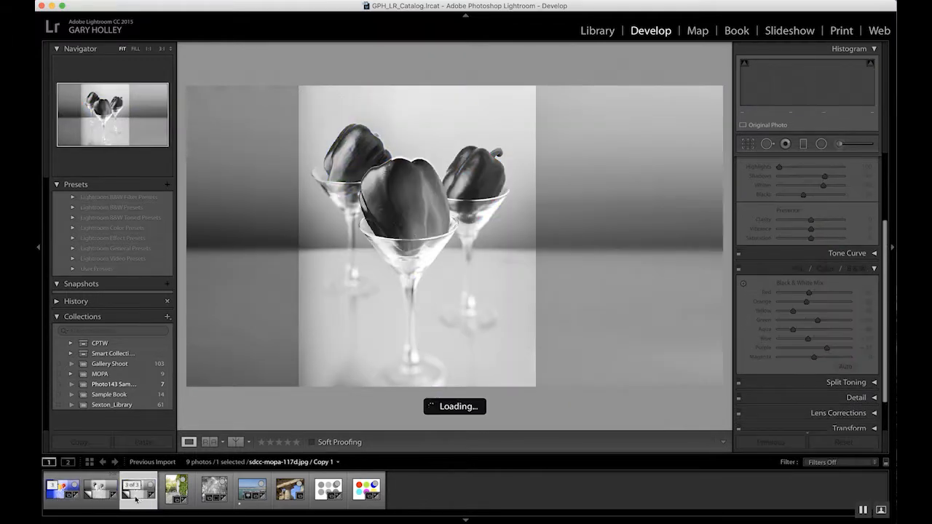
pyautogui.click(54, 487)
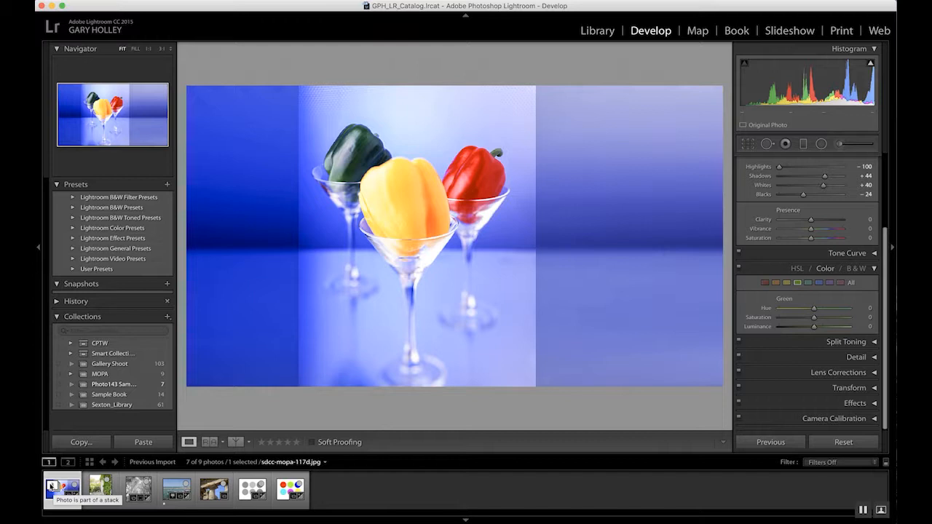
pyautogui.click(51, 487)
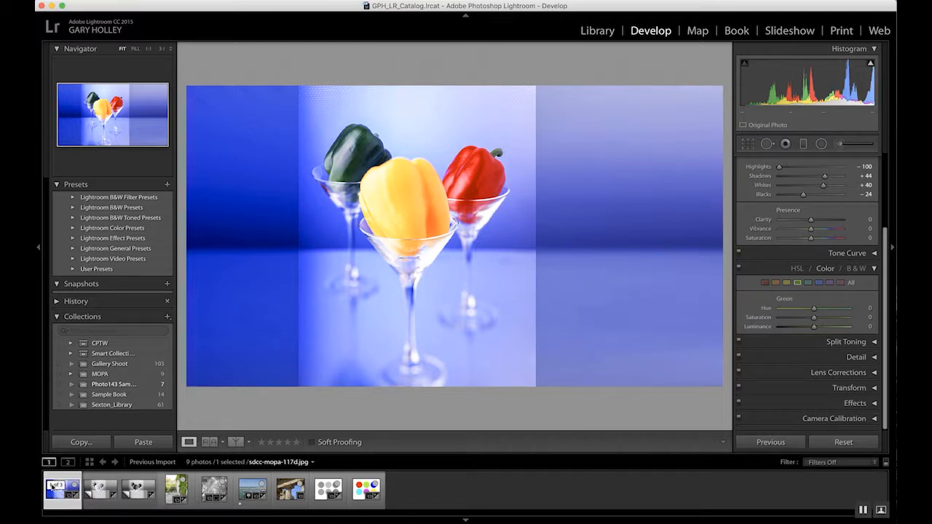
pyautogui.click(100, 506)
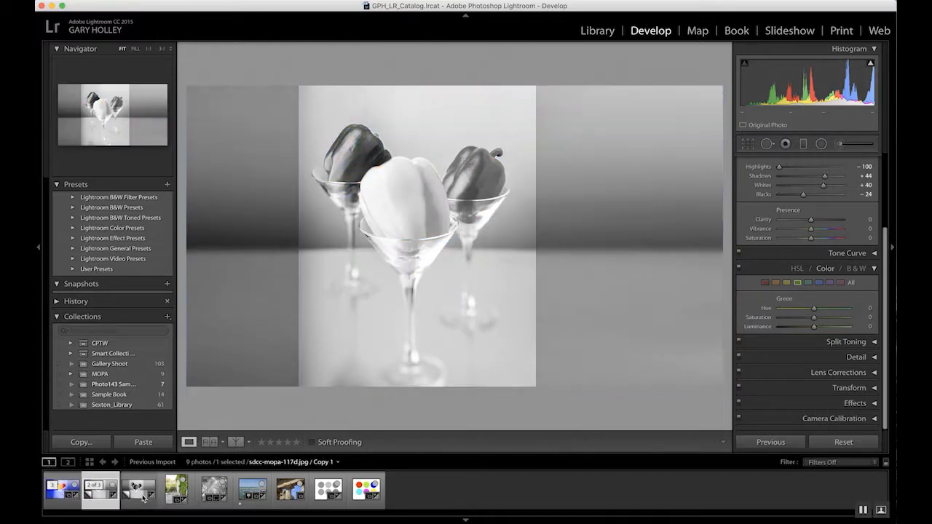
pyautogui.click(142, 498)
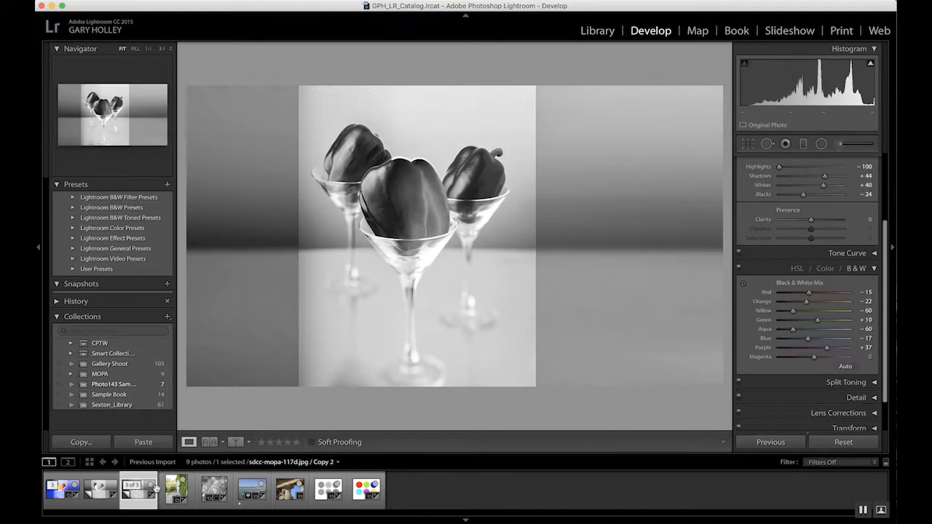
pyautogui.click(62, 495)
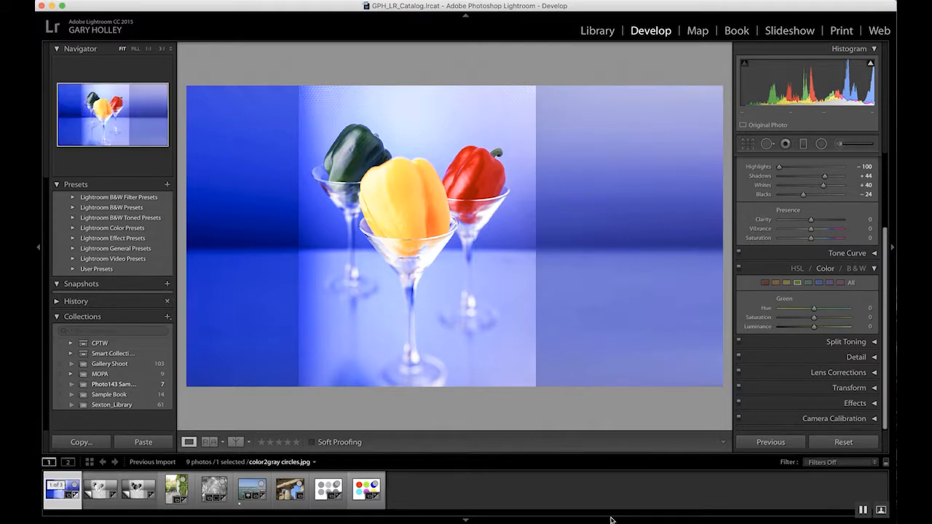
# Collapse the pepper stack and reselect the first black-and-white virtual copy, reviewing its Black & White Mix.
pyautogui.click(55, 485)
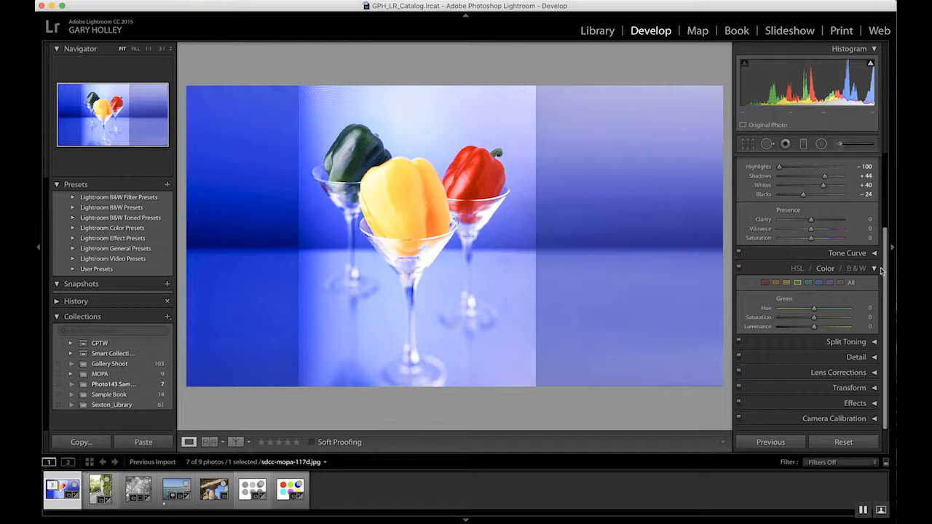
pyautogui.moveTo(886, 265); pyautogui.dragTo(887, 178)
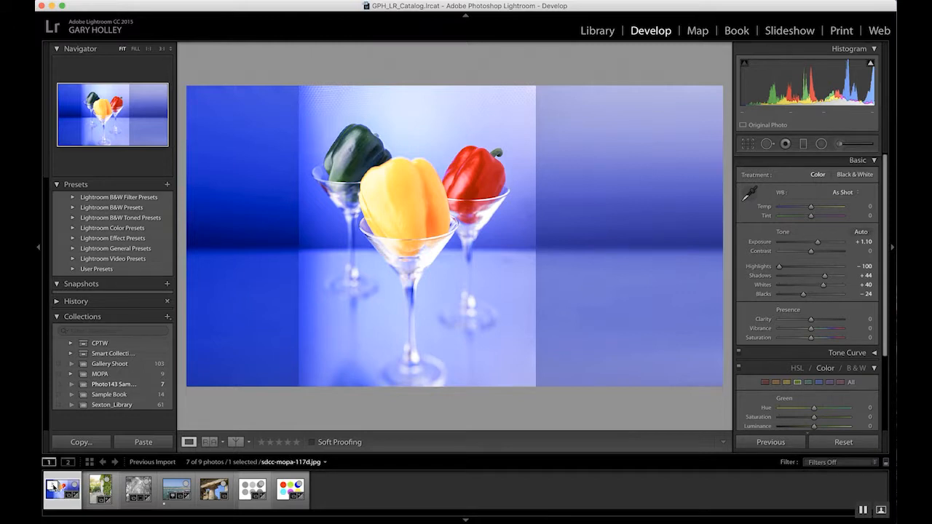
pyautogui.press('super+apostrophe')
pyautogui.press('v')
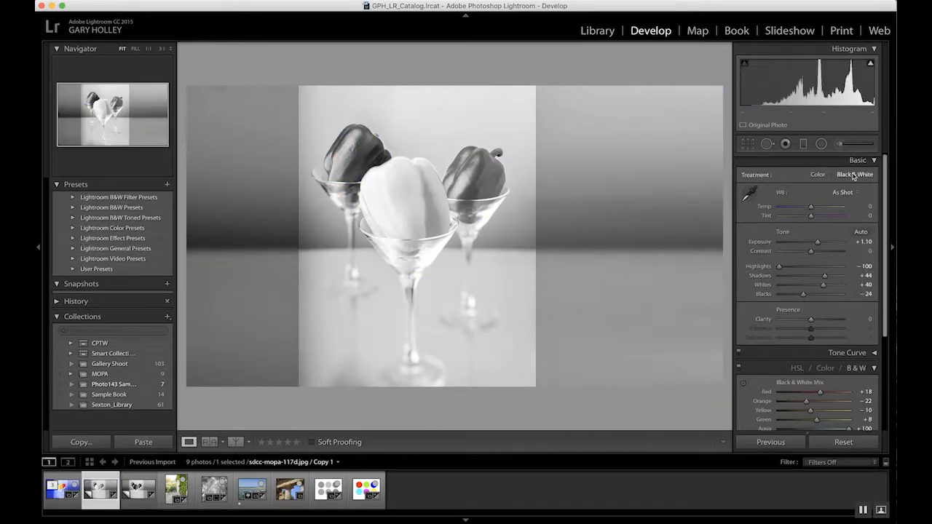
pyautogui.scroll(-5, 874, 367)
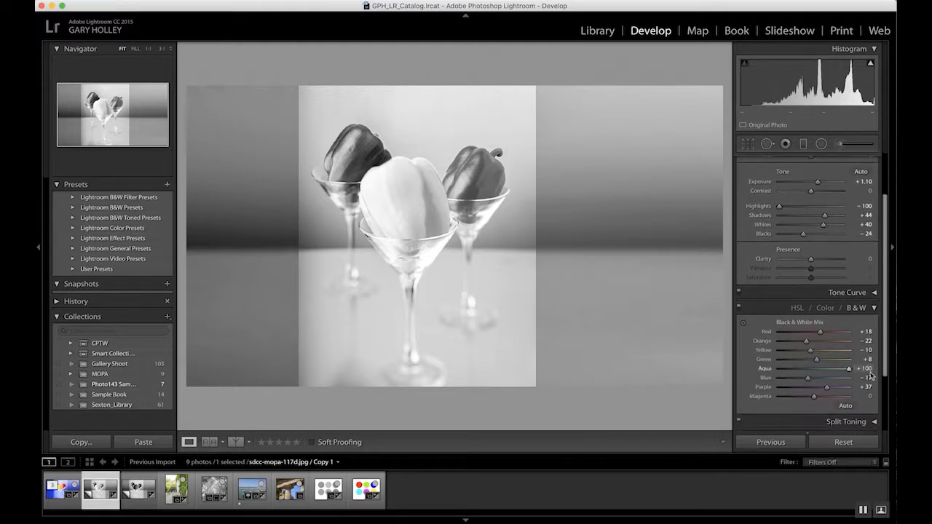